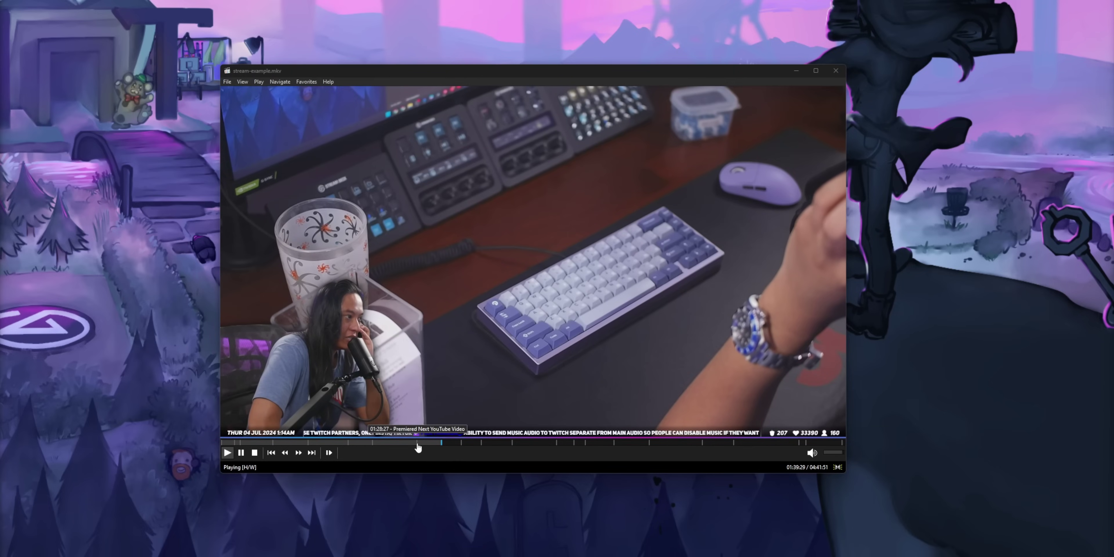
- Jump between MPC-HC chapters (00:09:26 to 03:37), then drag stream-example.mkv onto the Resolve timeline
{"action": "left_click", "coordinate": [418, 447]}
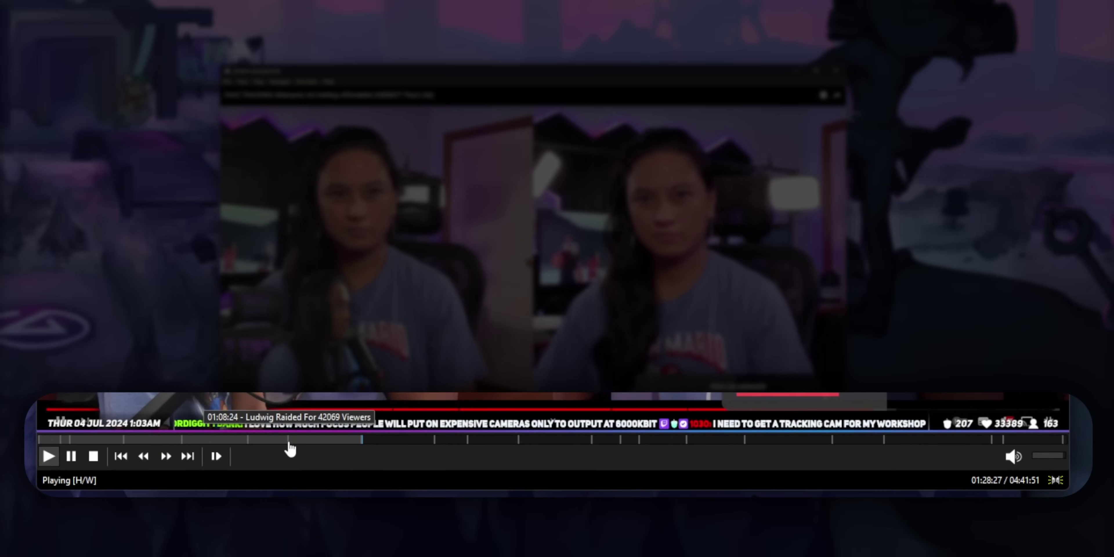
{"action": "left_click", "coordinate": [289, 440]}
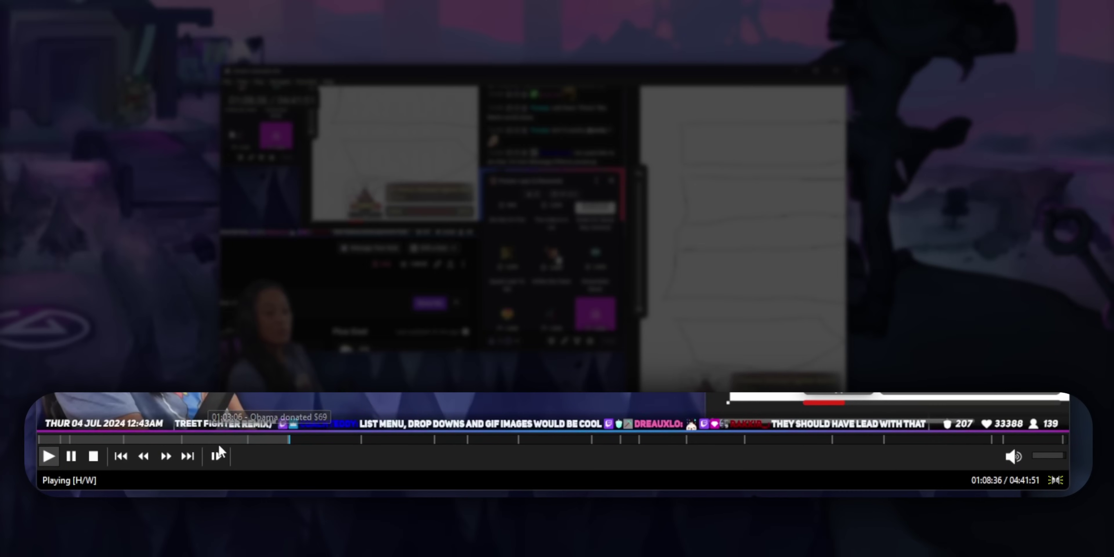
{"action": "left_click", "coordinate": [125, 440]}
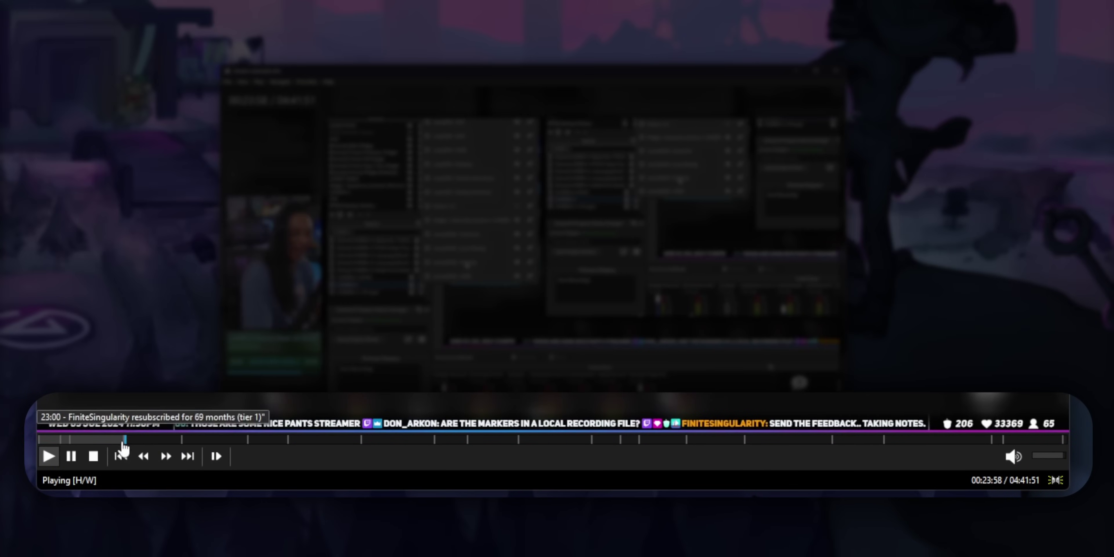
{"action": "left_click", "coordinate": [73, 440]}
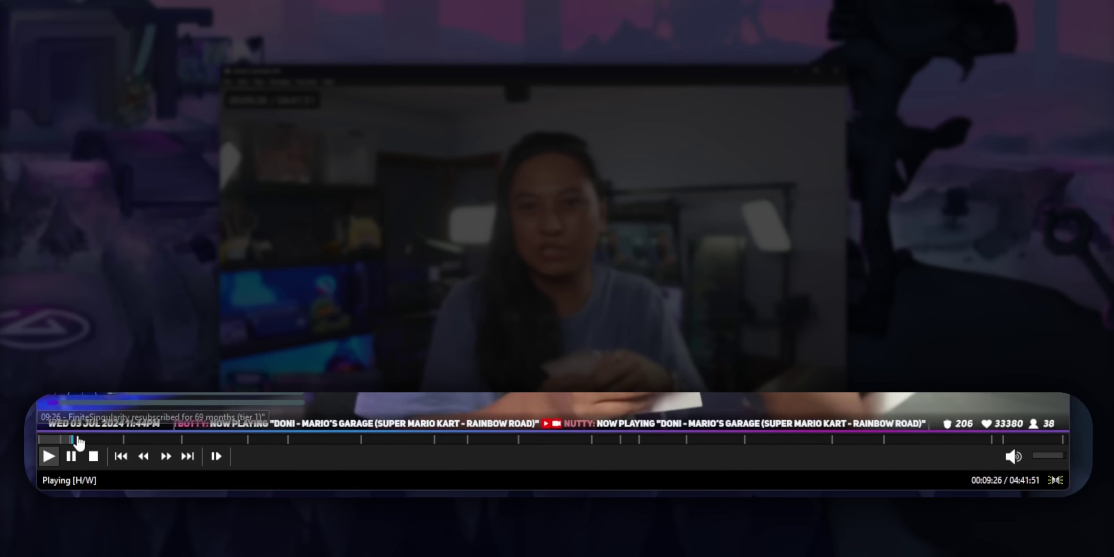
{"action": "left_click", "coordinate": [833, 440]}
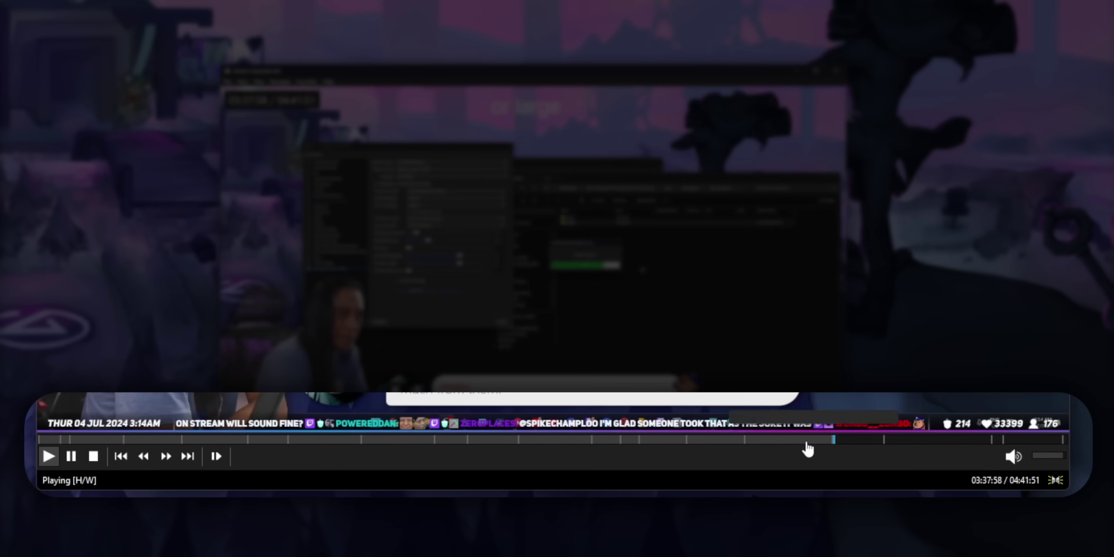
{"action": "left_click", "coordinate": [746, 440]}
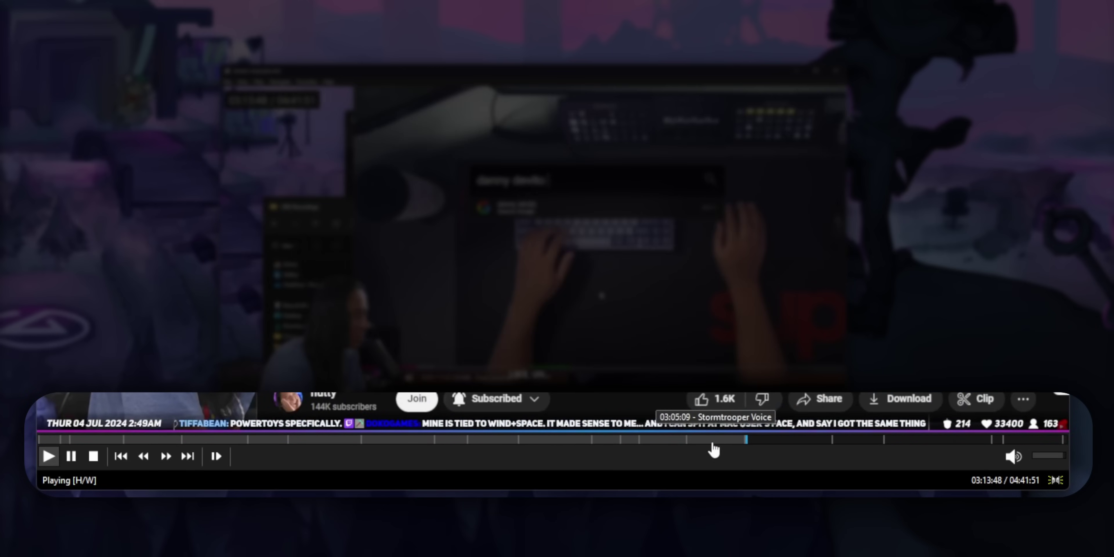
{"action": "left_click", "coordinate": [688, 440]}
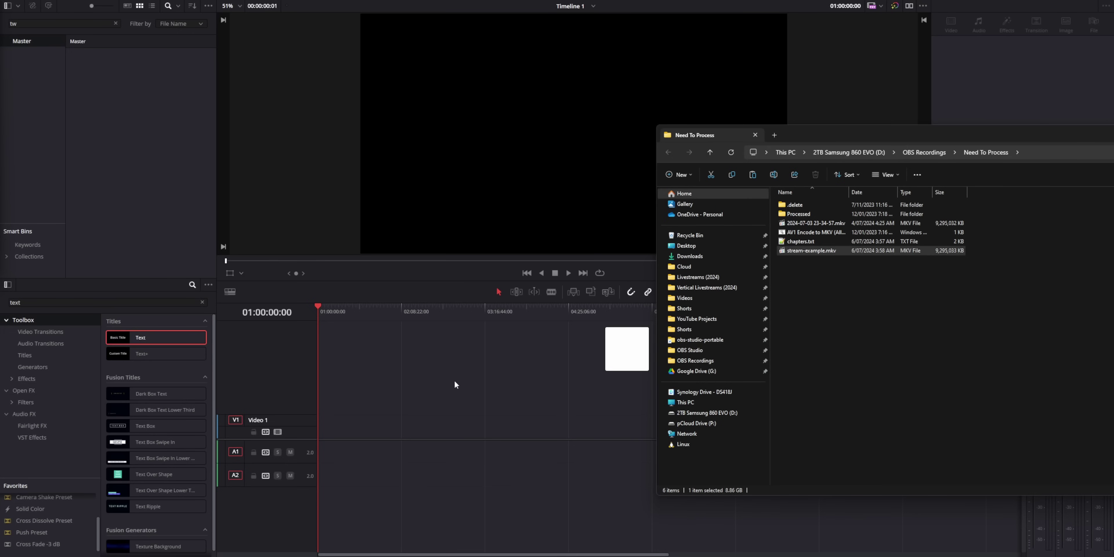
{"action": "left_click_drag", "start_coordinate": [454, 384], "coordinate": [322, 430]}
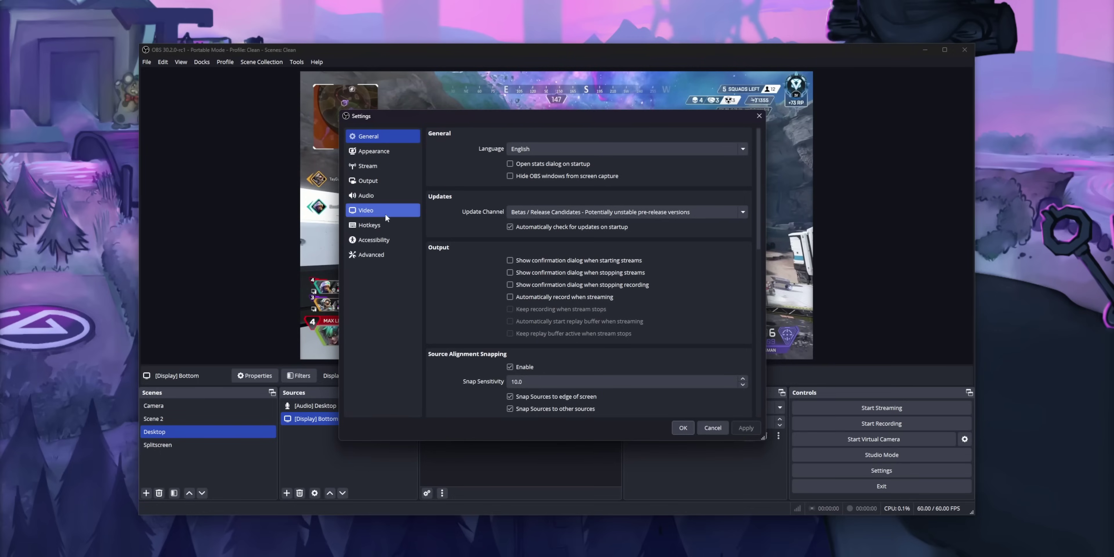
- Move the Resolve playhead to the 'You Said Something Funny Here' marker at 02:21:44:15
{"action": "left_click", "coordinate": [389, 222]}
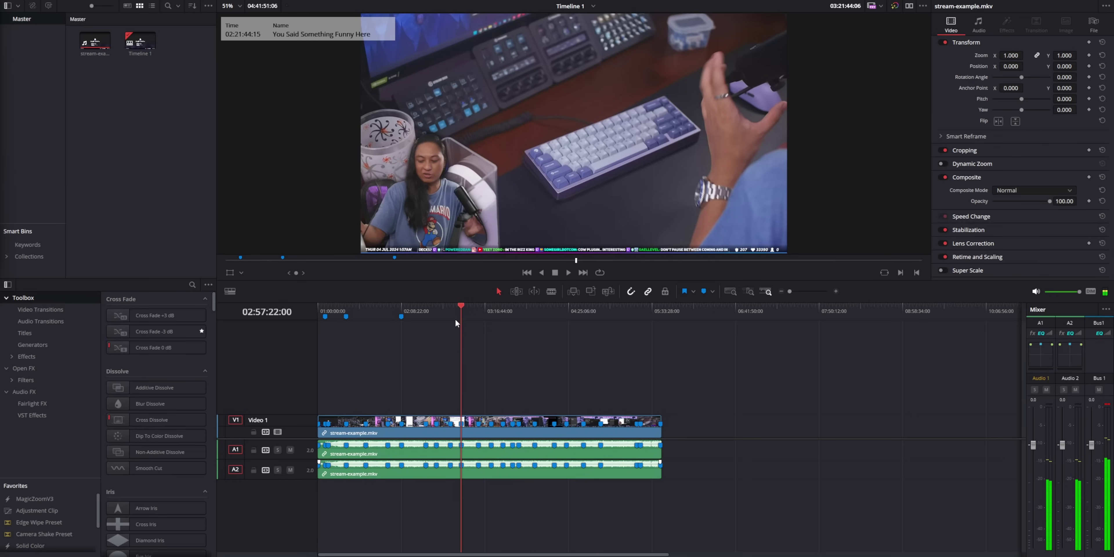
- Move the playhead to the Sick Apex Kill marker, then to about 01:39:12
{"action": "left_click", "coordinate": [435, 320]}
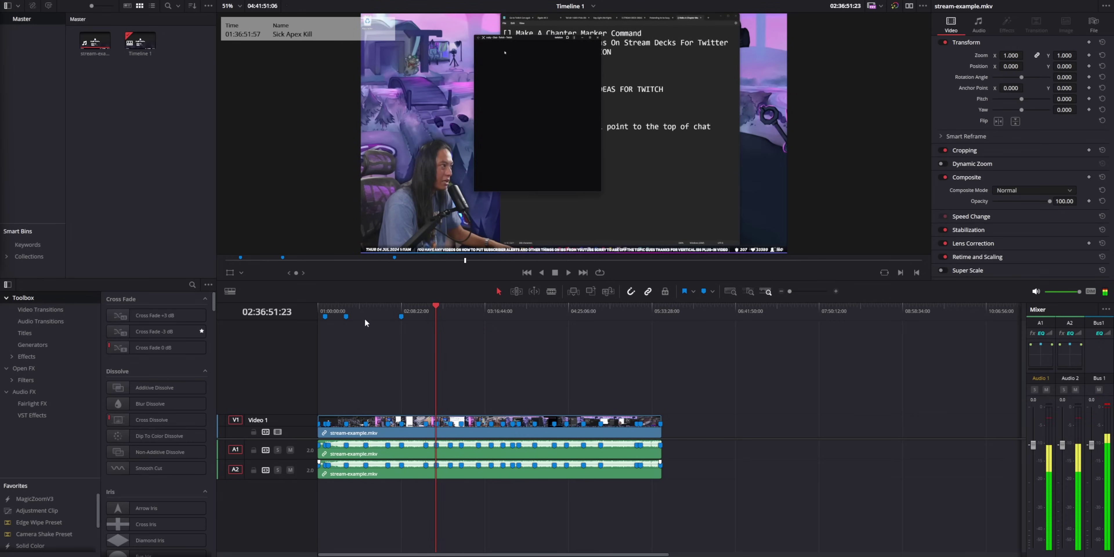
{"action": "left_click", "coordinate": [366, 309]}
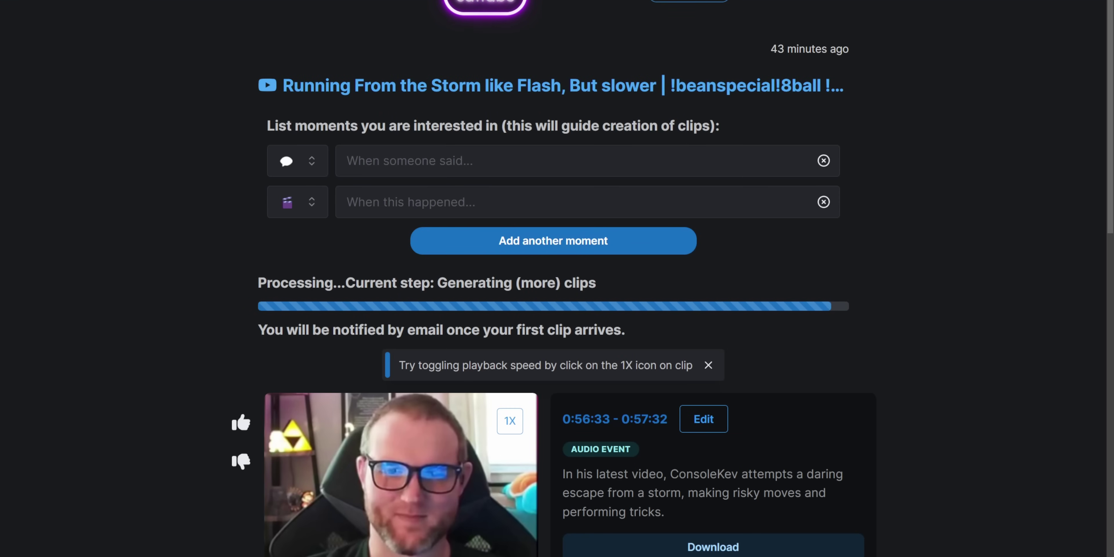
- Browse the generated clips, play one, and set the caption colour to white (FFFFFF)
{"action": "scroll", "coordinate": [994, 199], "scroll_direction": "down", "scroll_amount": 9}
{"action": "scroll", "coordinate": [998, 193], "scroll_direction": "down", "scroll_amount": 10}
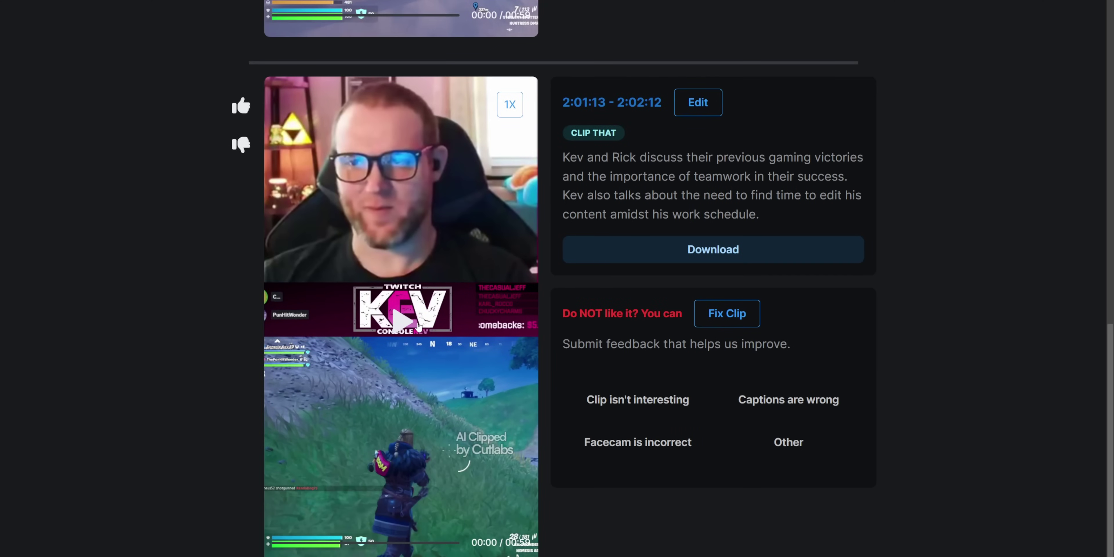
{"action": "left_click", "coordinate": [419, 327]}
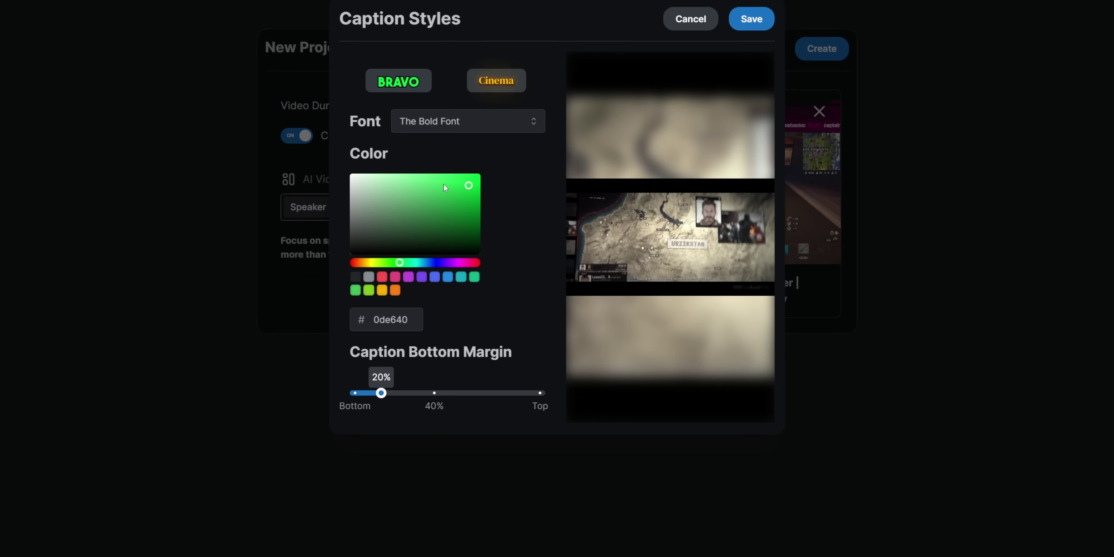
{"action": "left_click_drag", "start_coordinate": [443, 184], "coordinate": [281, 159]}
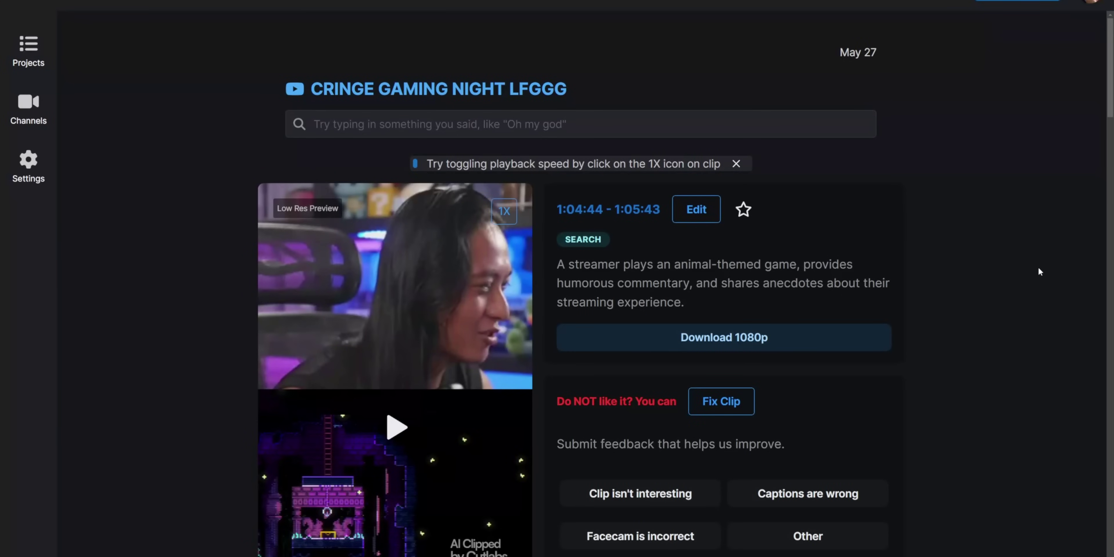
- Preview the 0:09:01 clip and search the transcript for 'animal well'
{"action": "scroll", "coordinate": [1038, 269], "scroll_direction": "down", "scroll_amount": 15}
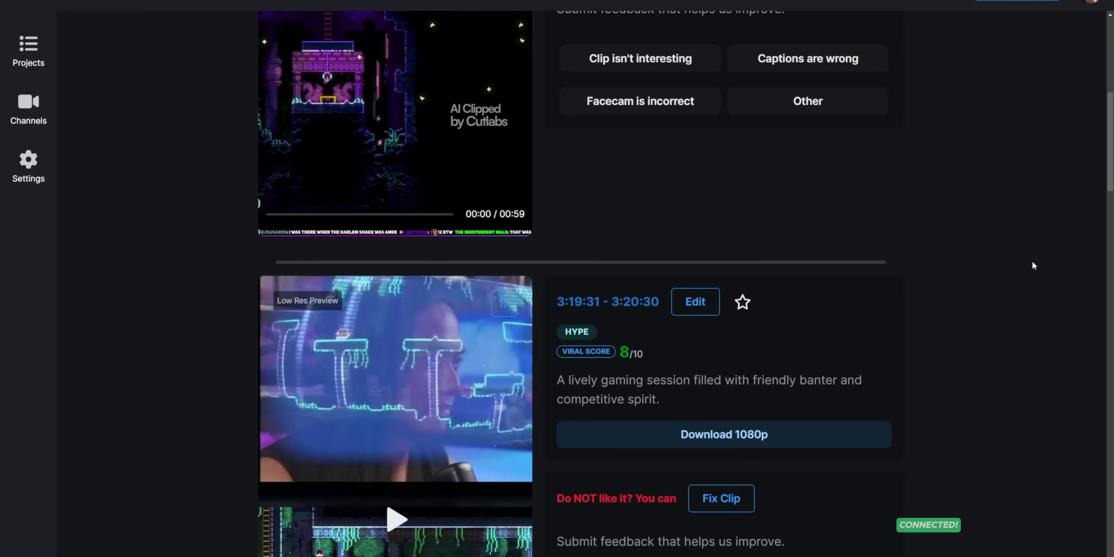
{"action": "scroll", "coordinate": [1029, 259], "scroll_direction": "down", "scroll_amount": 8}
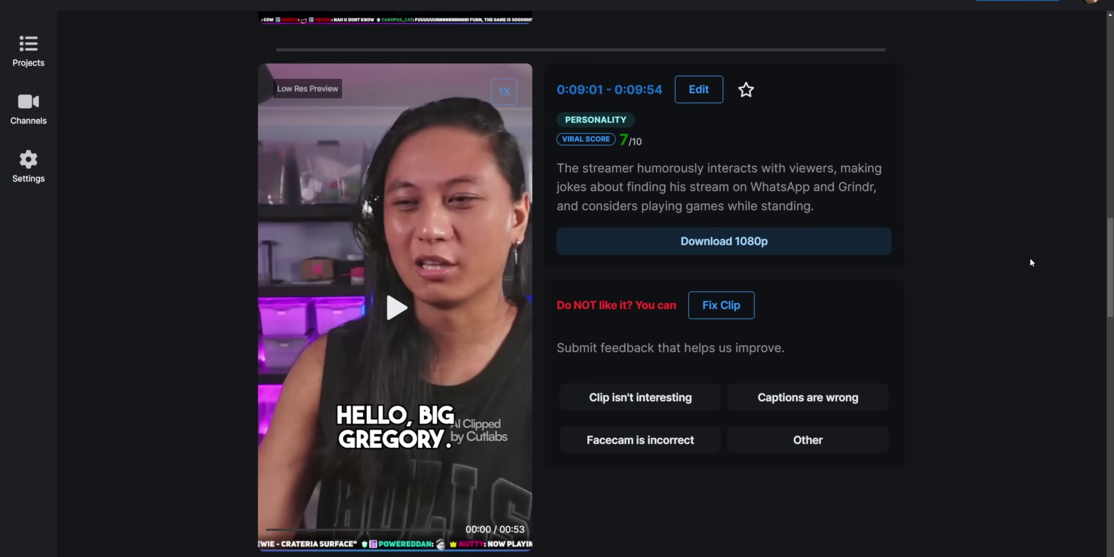
{"action": "left_click", "coordinate": [434, 318]}
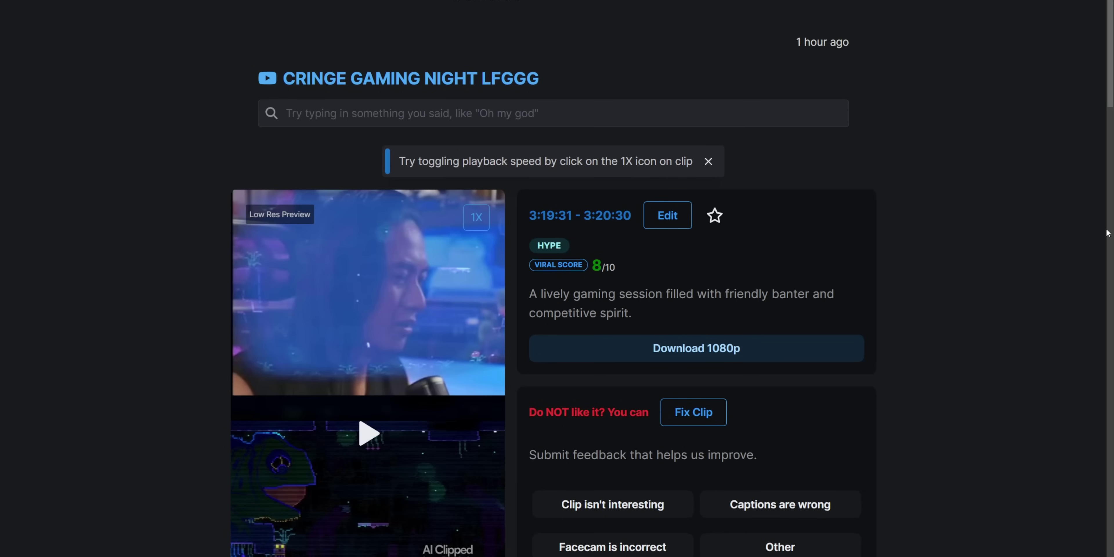
{"action": "type", "text": "animal well"}
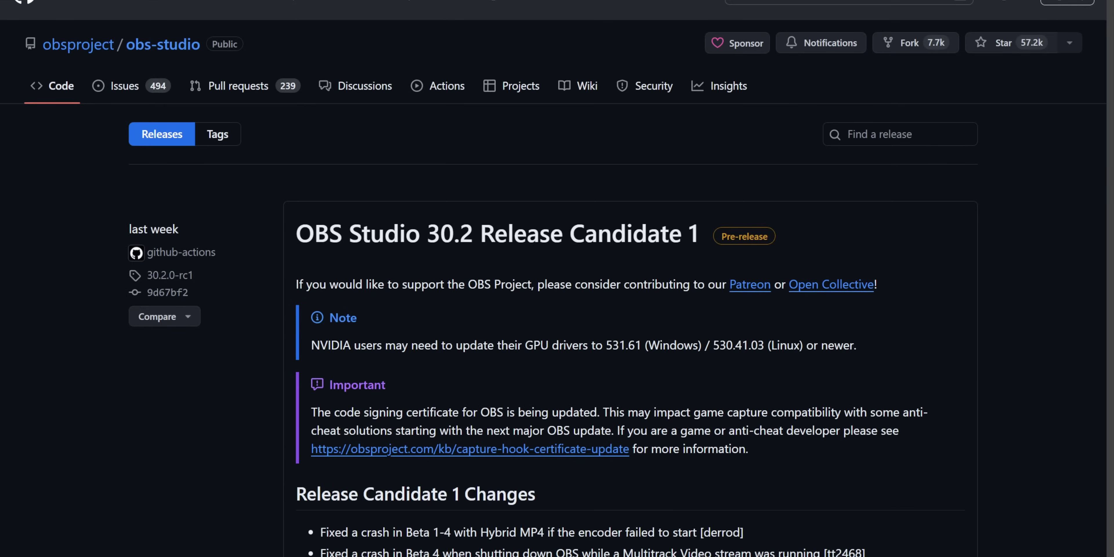
- Read the 30.2 release notes down to Hybrid MP4 chapter markers, then show OBS's Hotkeys settings
{"action": "scroll", "coordinate": [1044, 273], "scroll_direction": "down", "scroll_amount": 20}
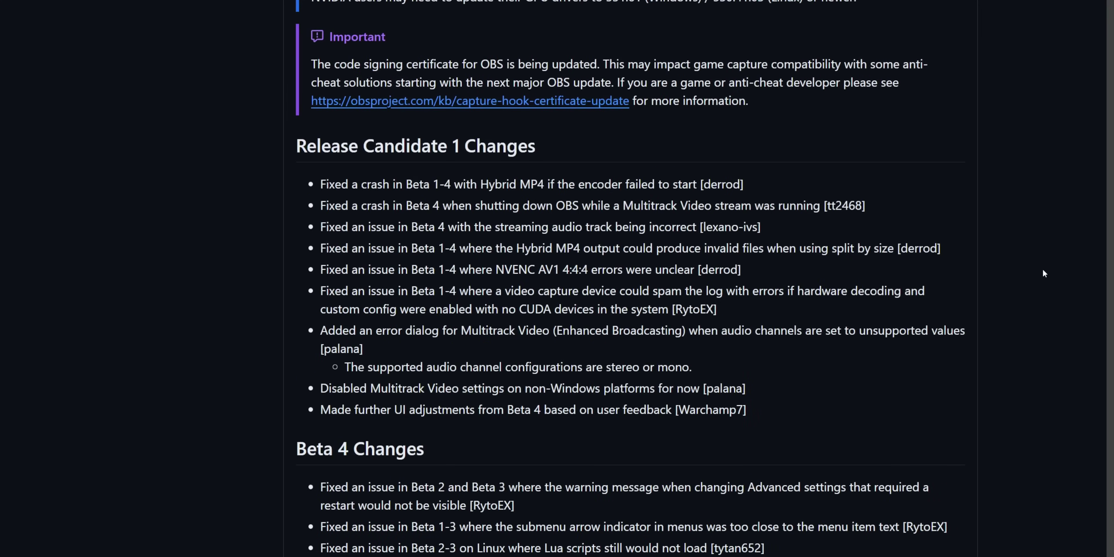
{"action": "scroll", "coordinate": [1043, 264], "scroll_direction": "down", "scroll_amount": 15}
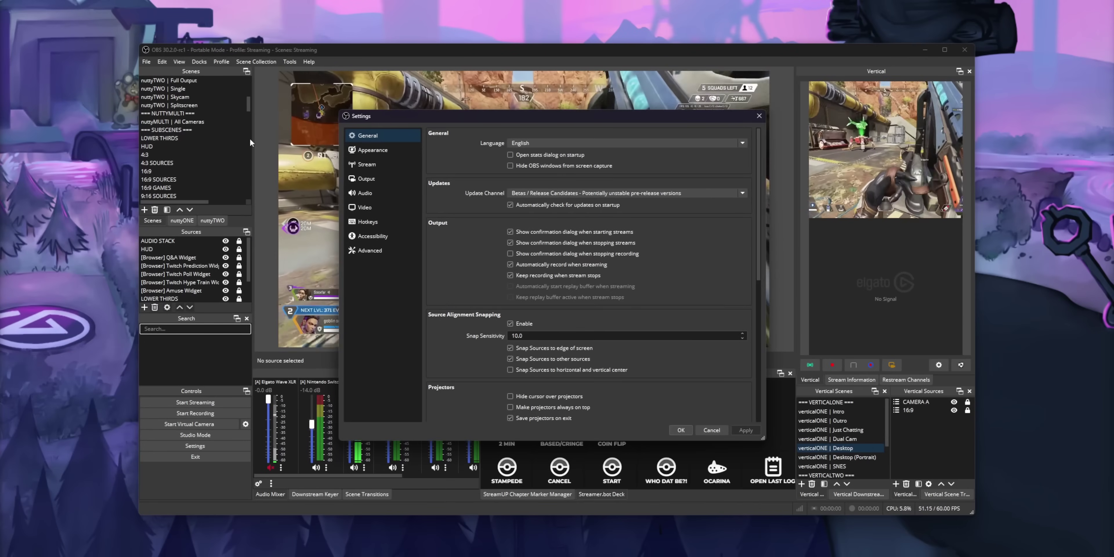
{"action": "left_click", "coordinate": [367, 222]}
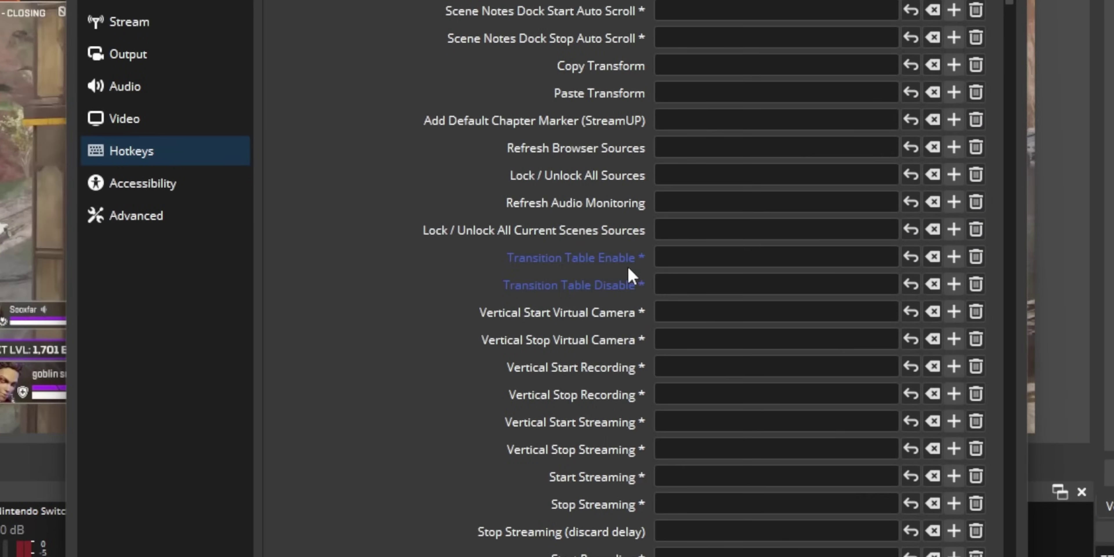
- Show the Output > Recording settings and the Recording Format list, with Hybrid MP4 selected
{"action": "scroll", "coordinate": [627, 268], "scroll_direction": "down", "scroll_amount": 3}
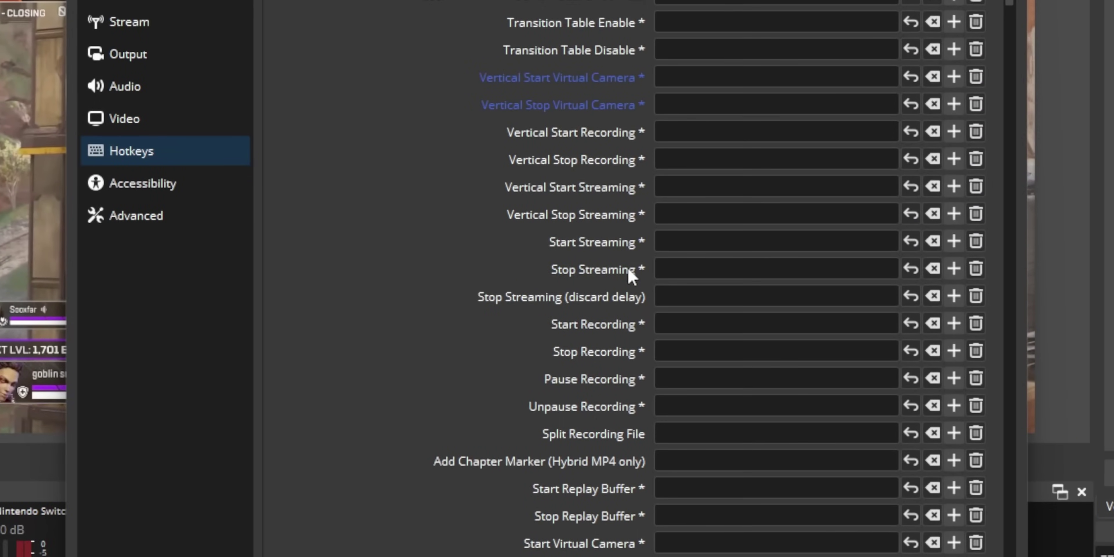
{"action": "scroll", "coordinate": [628, 277], "scroll_direction": "down", "scroll_amount": 2}
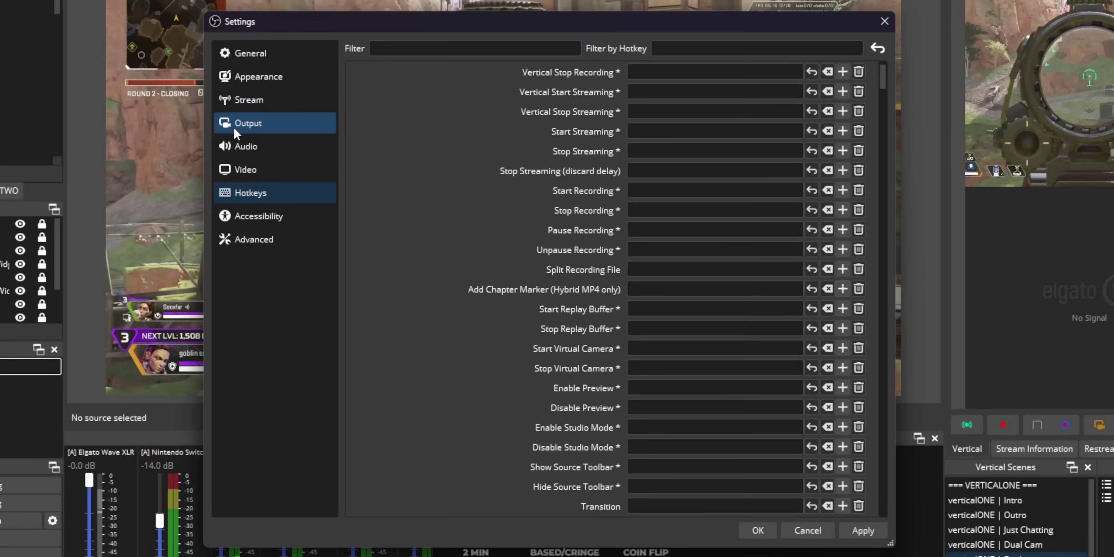
{"action": "left_click", "coordinate": [234, 127]}
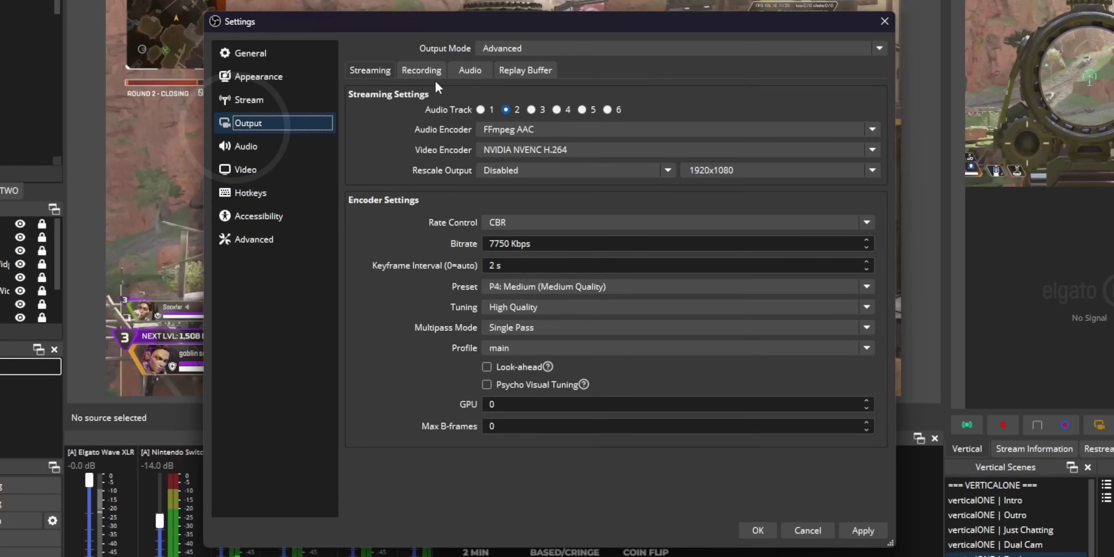
{"action": "left_click", "coordinate": [437, 72]}
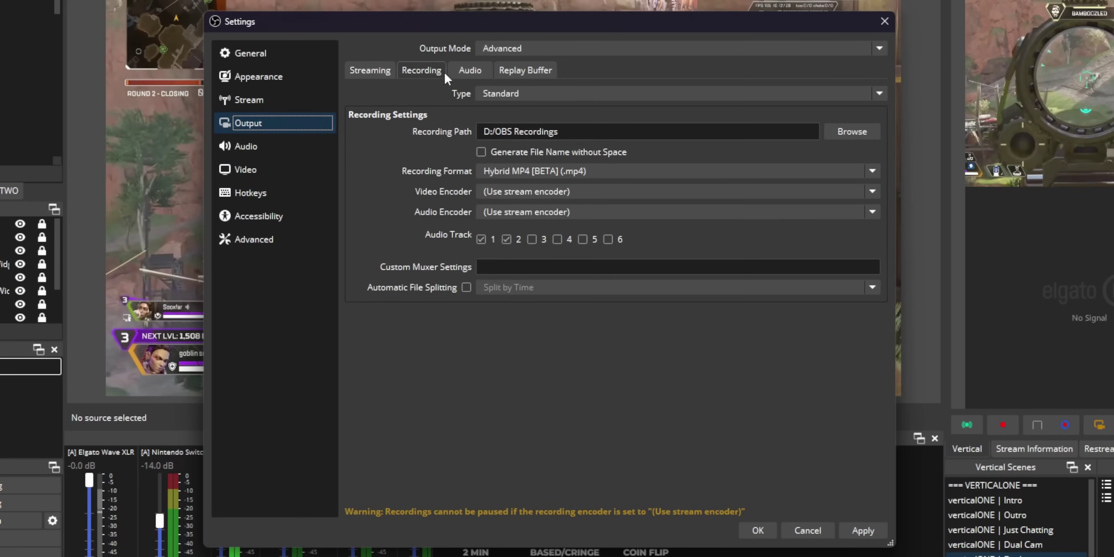
{"action": "left_click", "coordinate": [656, 172]}
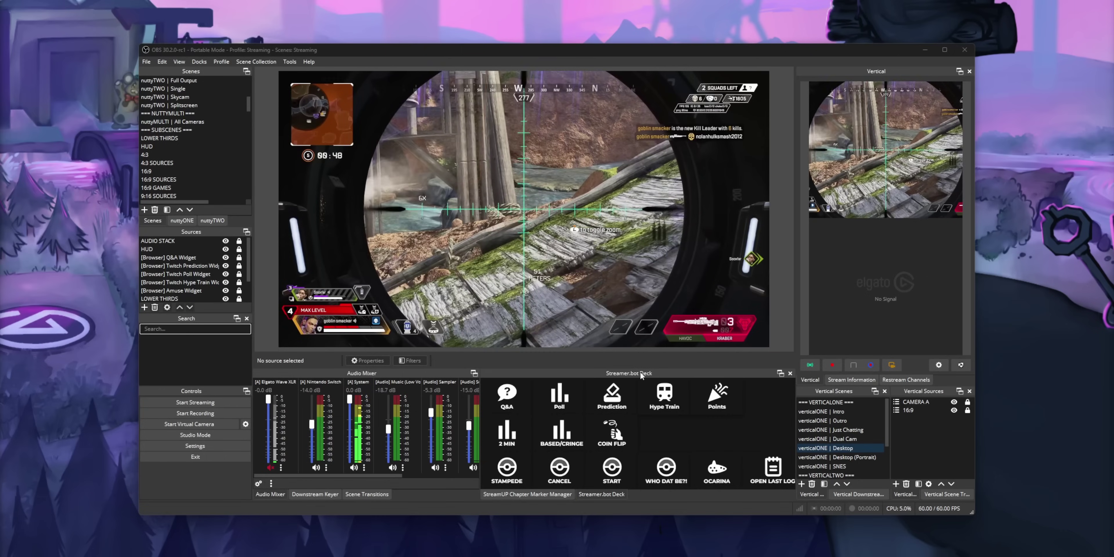
- Start streaming and confirm the prompt so the recording starts as well
{"action": "left_click", "coordinate": [195, 402]}
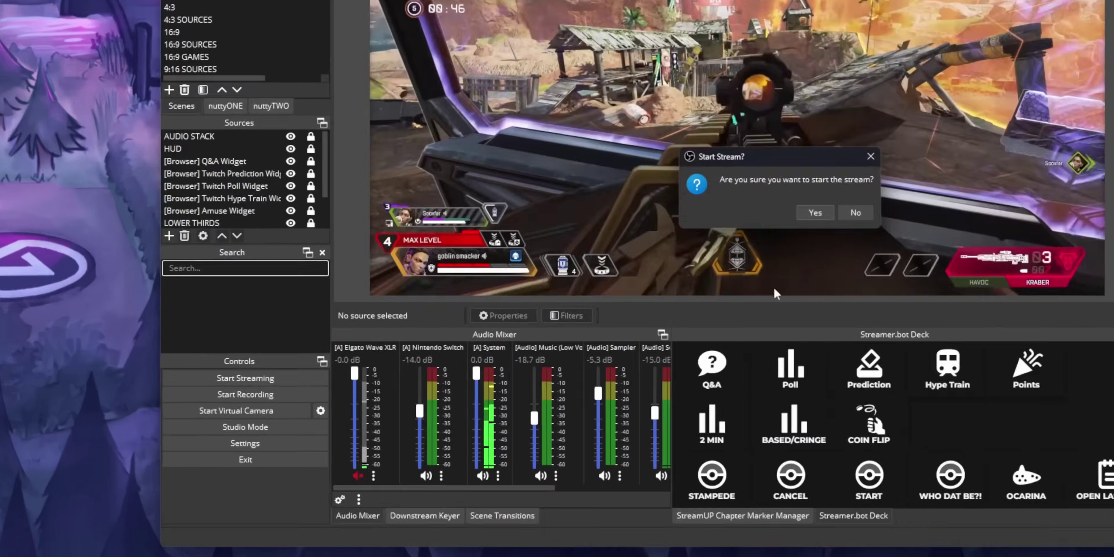
{"action": "key", "text": "Return"}
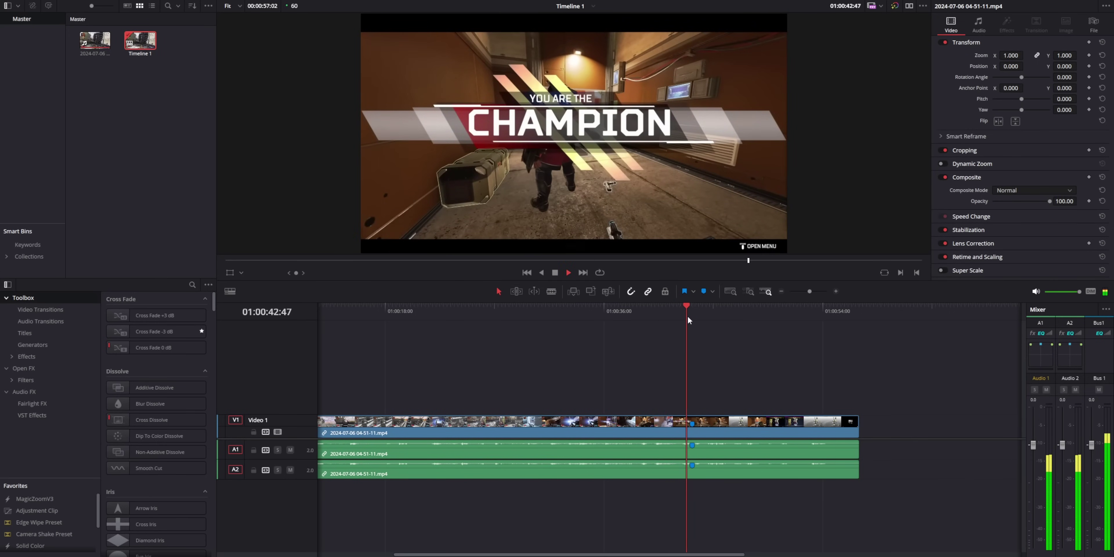
- Pause the recorded clip at its chapter marker and scroll through the Additional Chapter Hotkeys page
{"action": "key", "text": "space"}
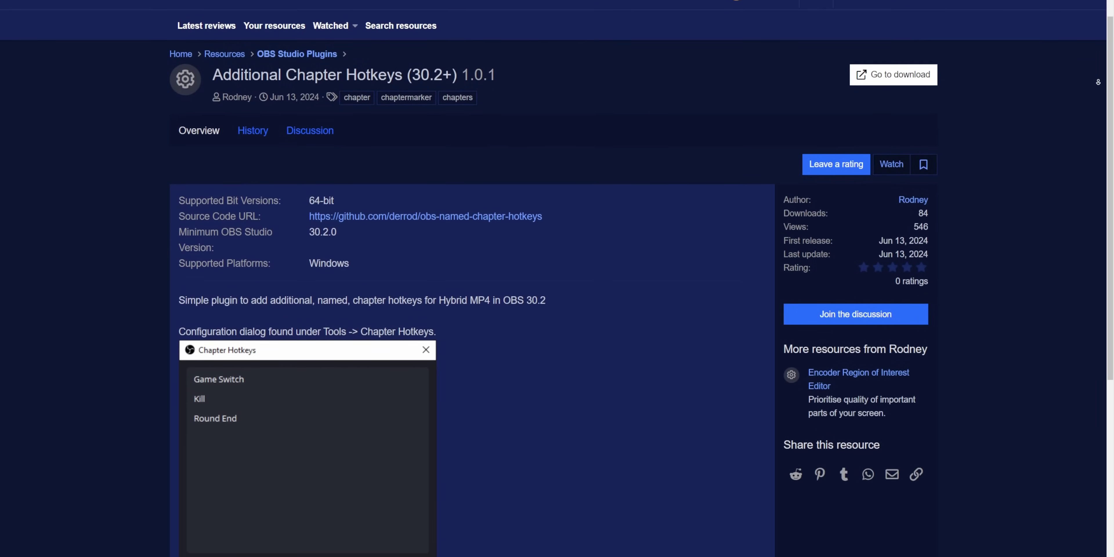
{"action": "scroll", "coordinate": [556, 278], "scroll_direction": "down", "scroll_amount": 3}
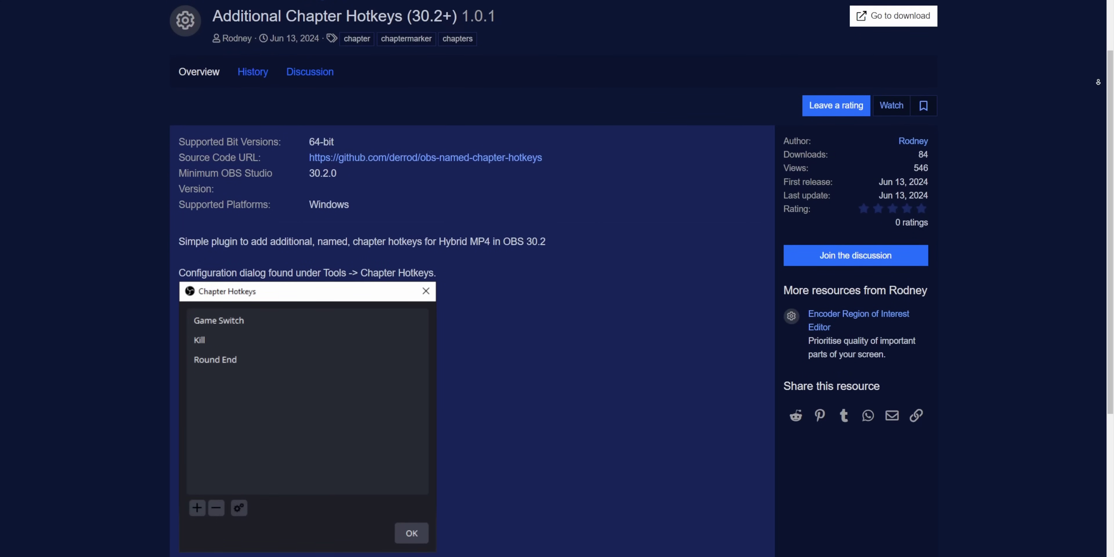
{"action": "scroll", "coordinate": [556, 278], "scroll_direction": "down", "scroll_amount": 1}
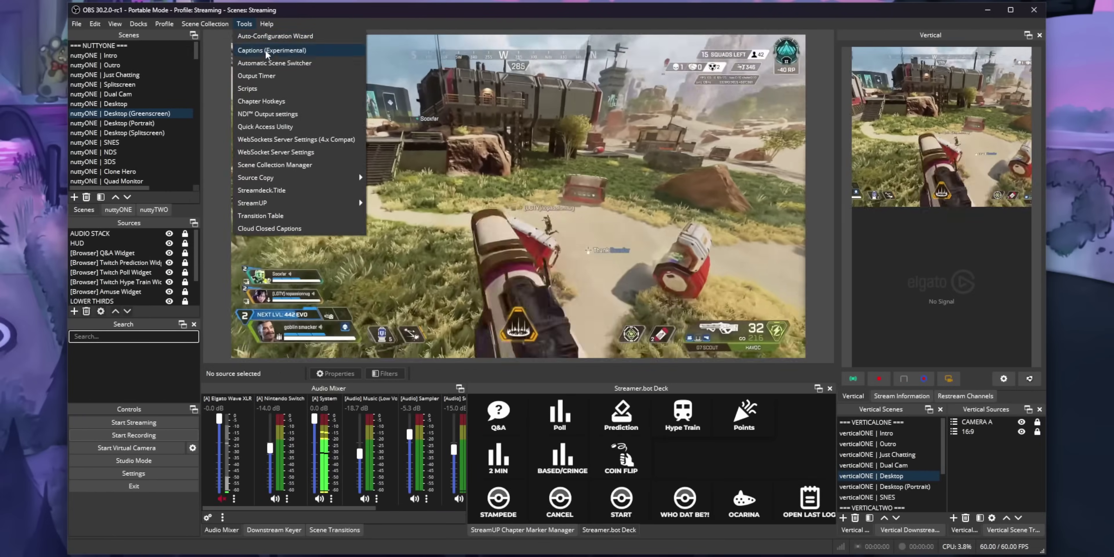
- Add Kill Someone, Win A Game and Switch Games entries to the Chapter Hotkeys list
{"action": "left_click", "coordinate": [261, 101]}
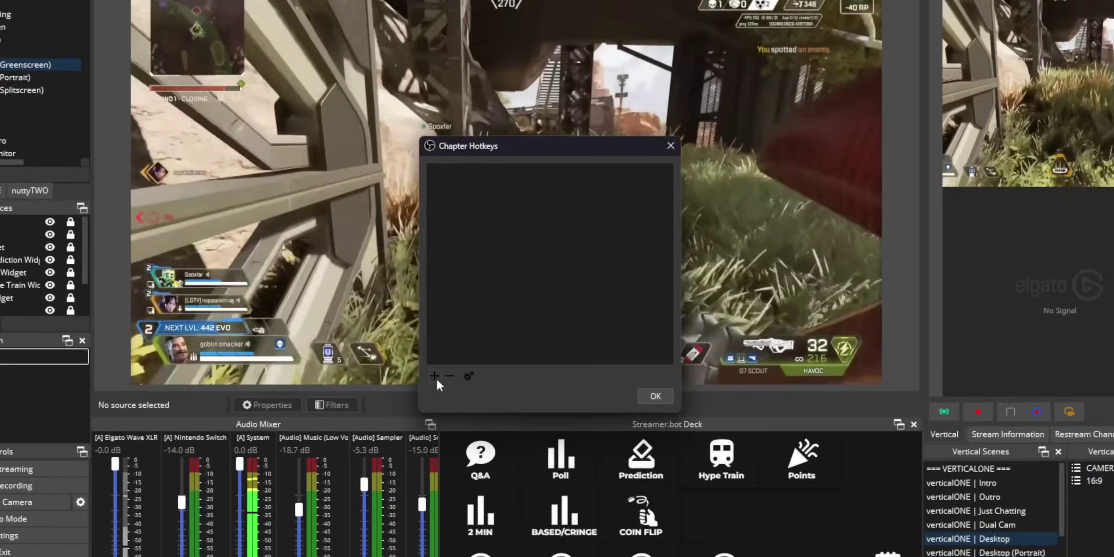
{"action": "left_click", "coordinate": [464, 350]}
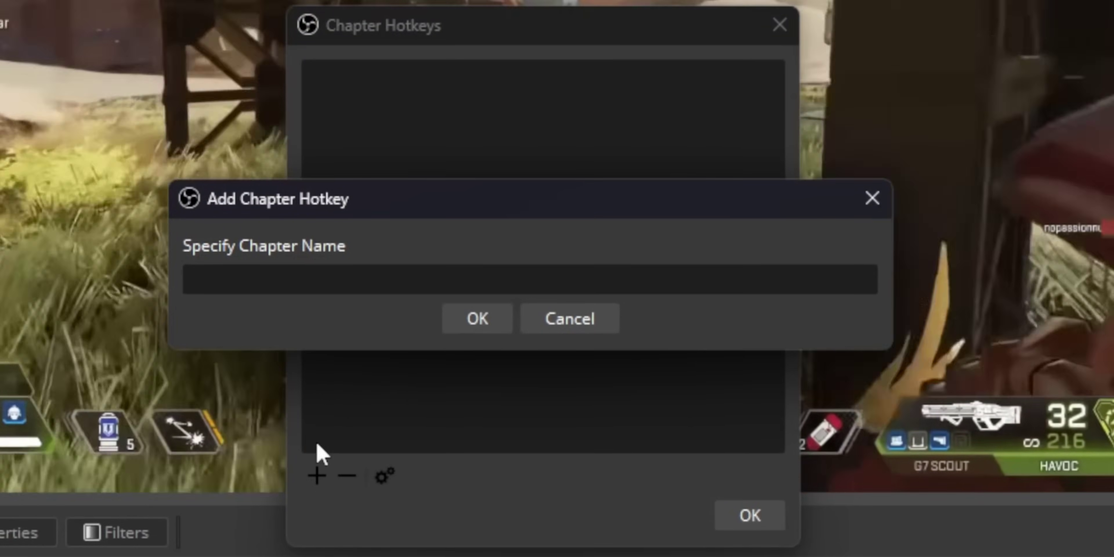
{"action": "type", "text": "Kill Som"}
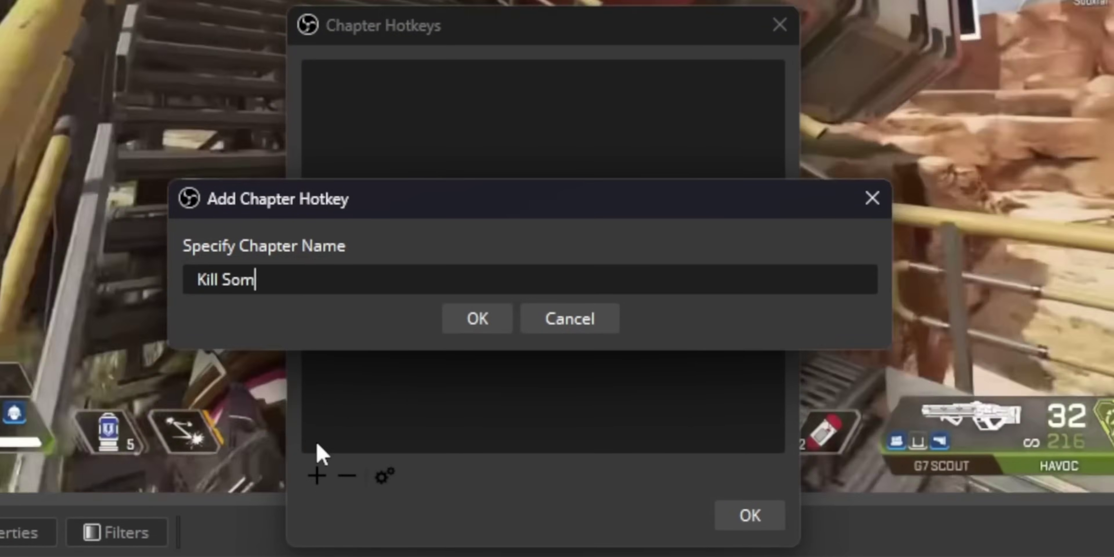
{"action": "type", "text": "eone"}
{"action": "key", "text": "Return"}
{"action": "left_click", "coordinate": [317, 475]}
{"action": "type", "text": "Win A G"}
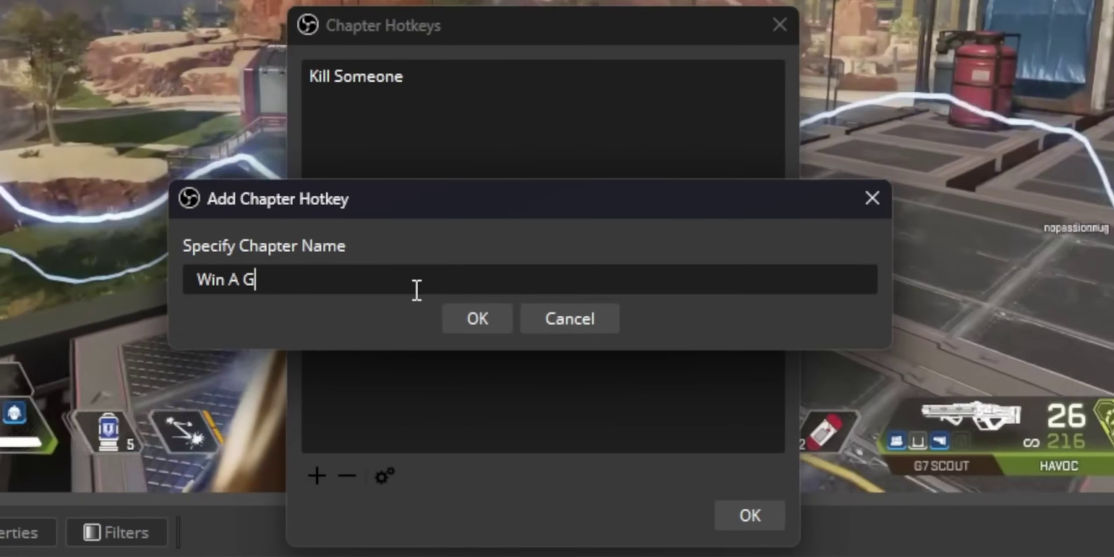
{"action": "type", "text": "ame"}
{"action": "key", "text": "Return"}
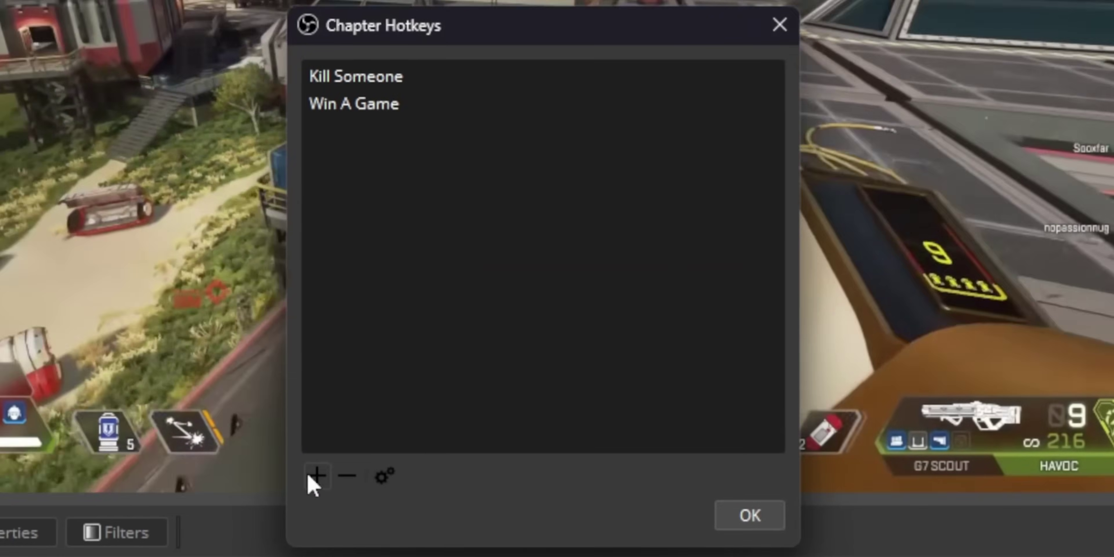
{"action": "left_click", "coordinate": [315, 476]}
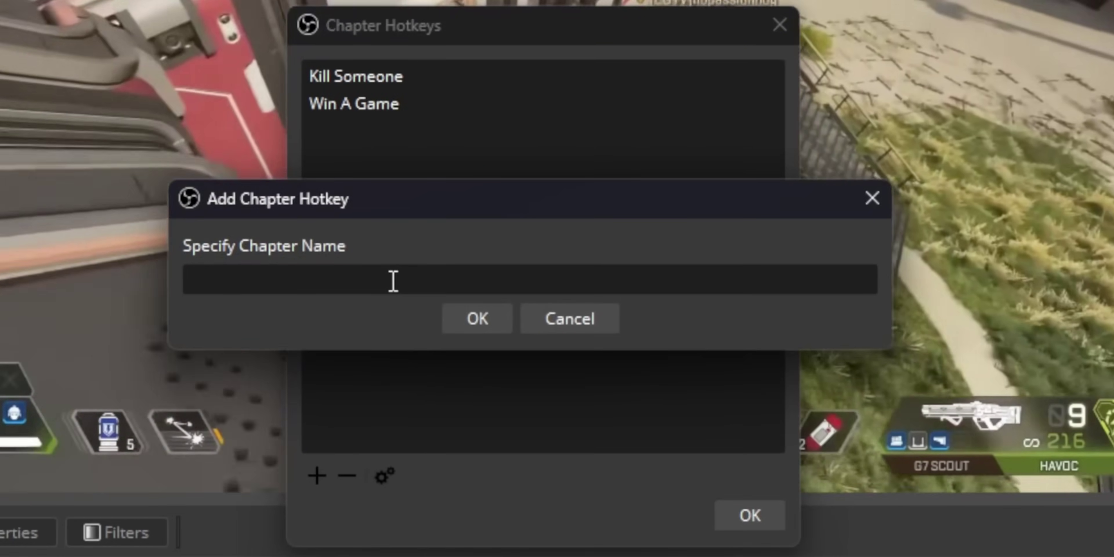
- Name the chapter hotkey 'Switch Games', close the Chapter Hotkeys list, and open Settings
{"action": "type", "text": "Switch Games"}
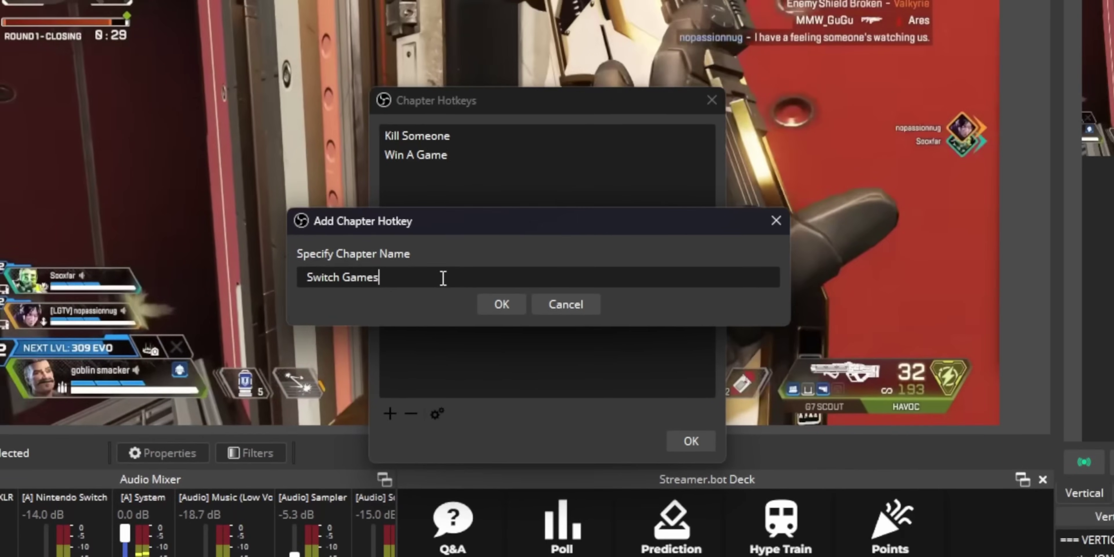
{"action": "key", "text": "Return"}
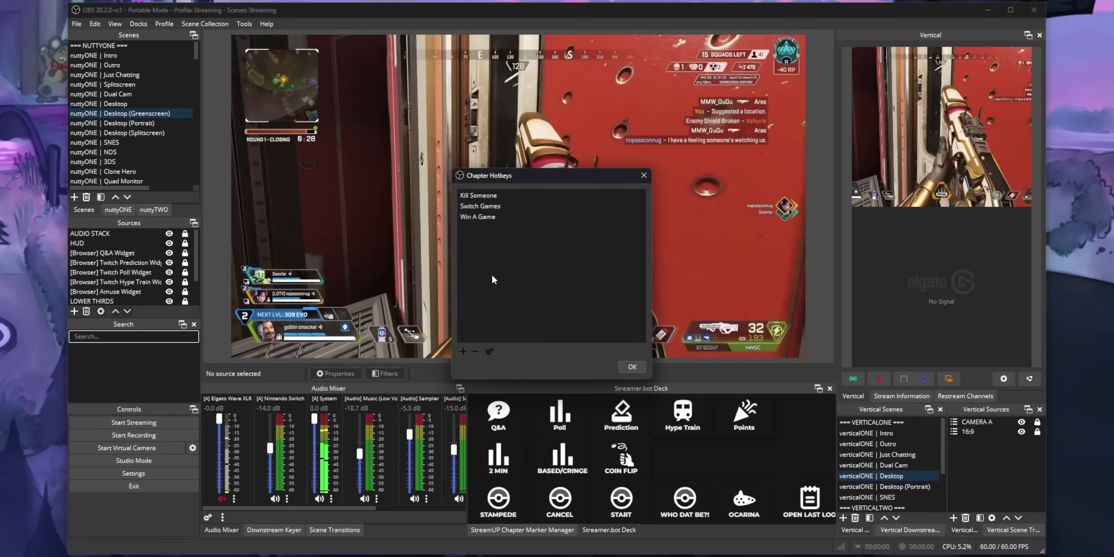
{"action": "left_click", "coordinate": [642, 369]}
{"action": "left_click", "coordinate": [76, 24]}
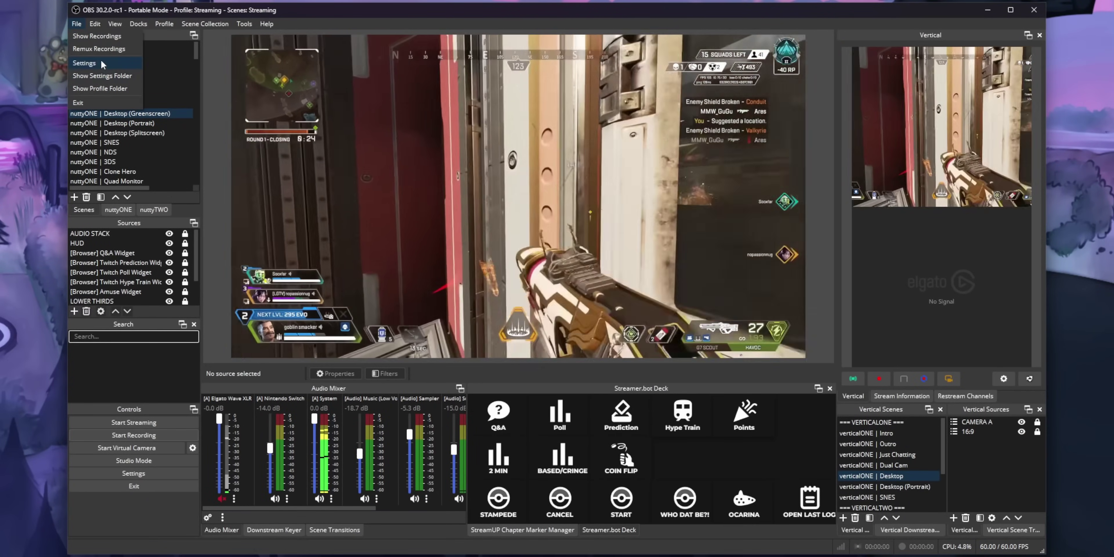
{"action": "left_click", "coordinate": [101, 60]}
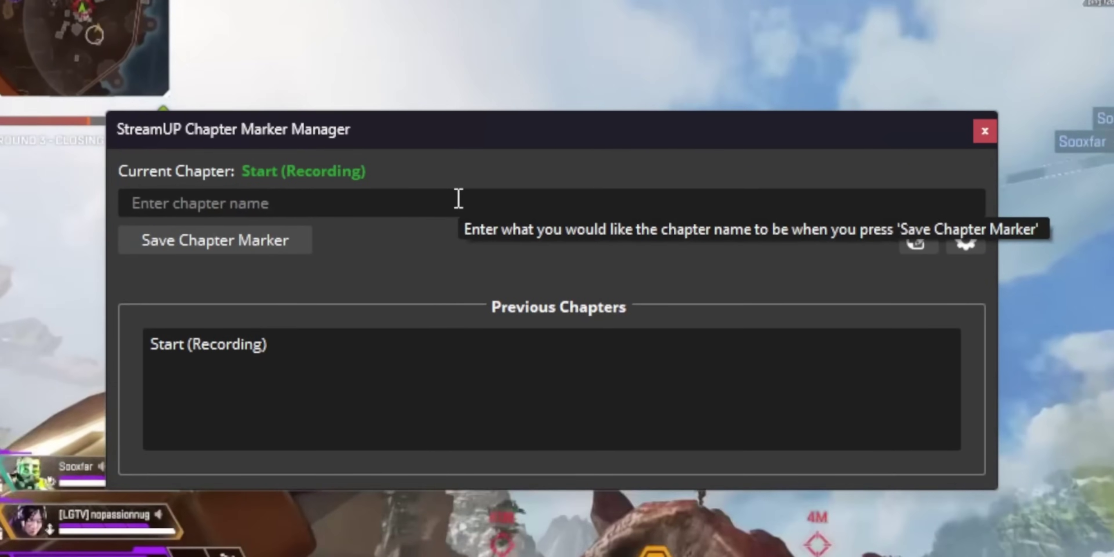
- Enter 'Make A Clip For TikTok' in the Chapter Marker Manager dock and save it as a marker
{"action": "type", "text": "Mak"}
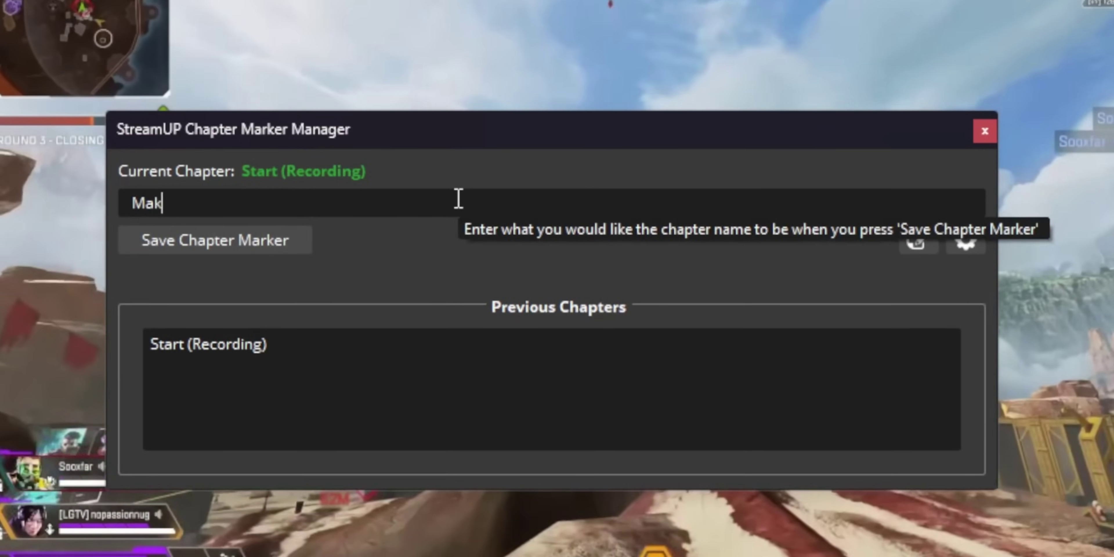
{"action": "type", "text": "e A Clip For TikTok"}
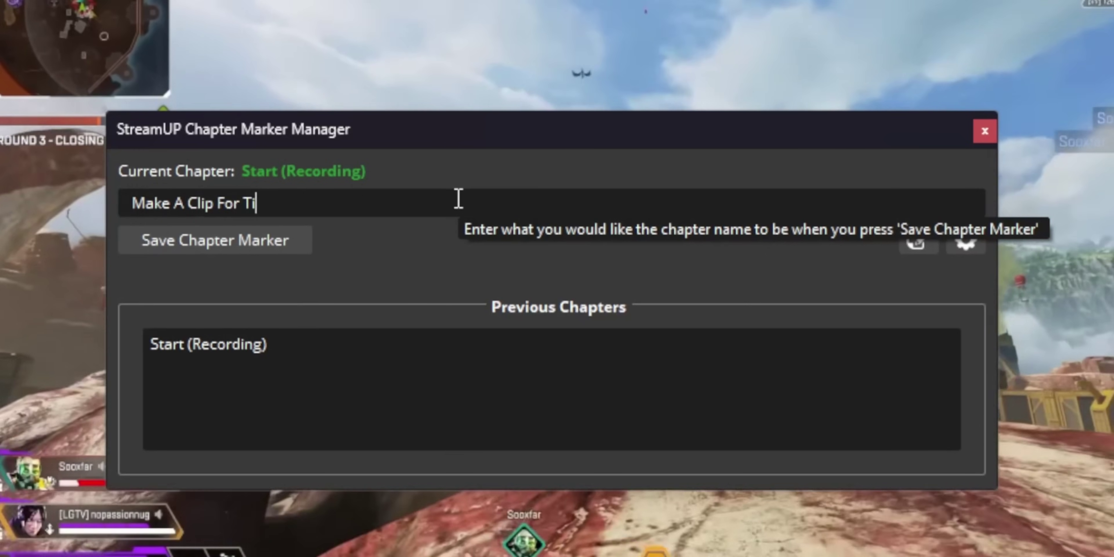
{"action": "left_click", "coordinate": [308, 237]}
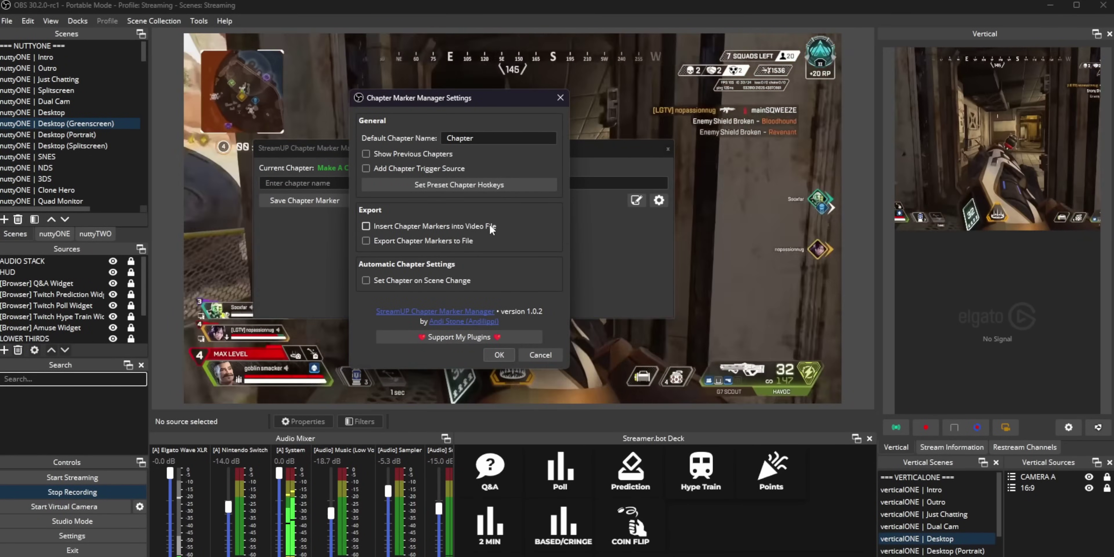
- Enable Insert Chapter Markers into Video File and Export Chapter Markers to File as .txt
{"action": "left_click", "coordinate": [489, 224]}
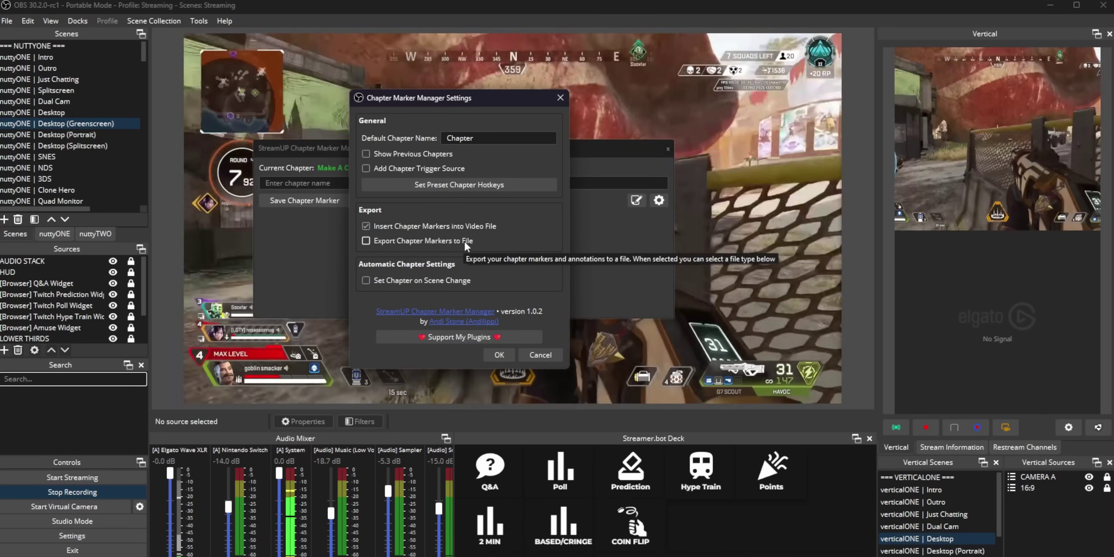
{"action": "left_click", "coordinate": [465, 241]}
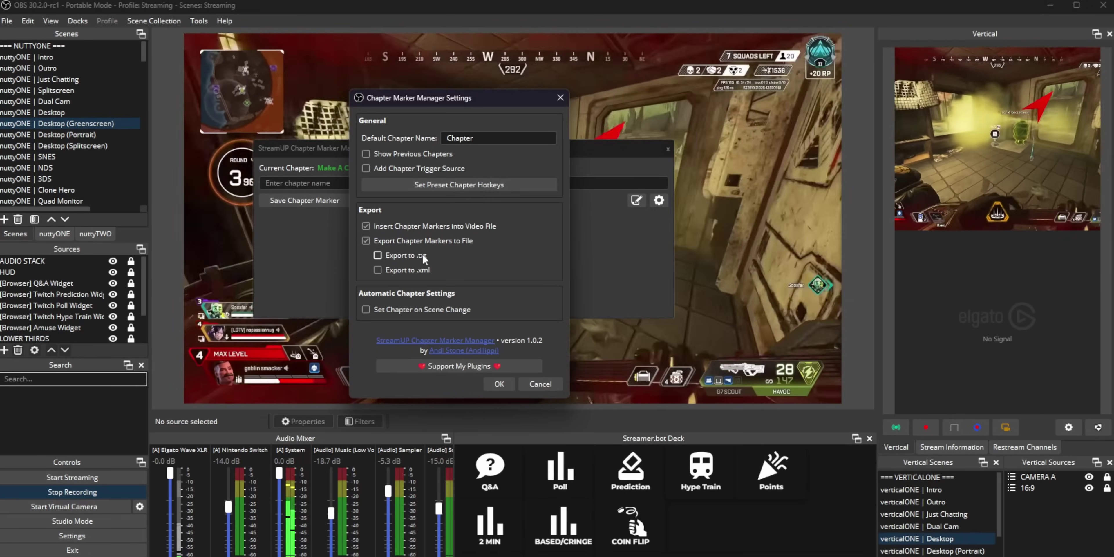
{"action": "left_click", "coordinate": [421, 254]}
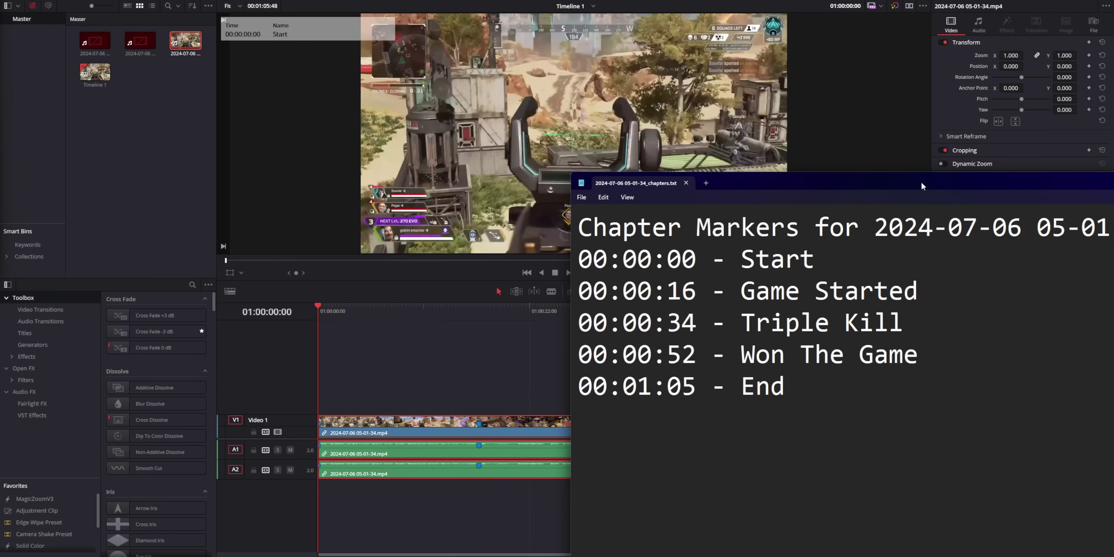
{"action": "left_click_drag", "start_coordinate": [922, 186], "coordinate": [787, 208]}
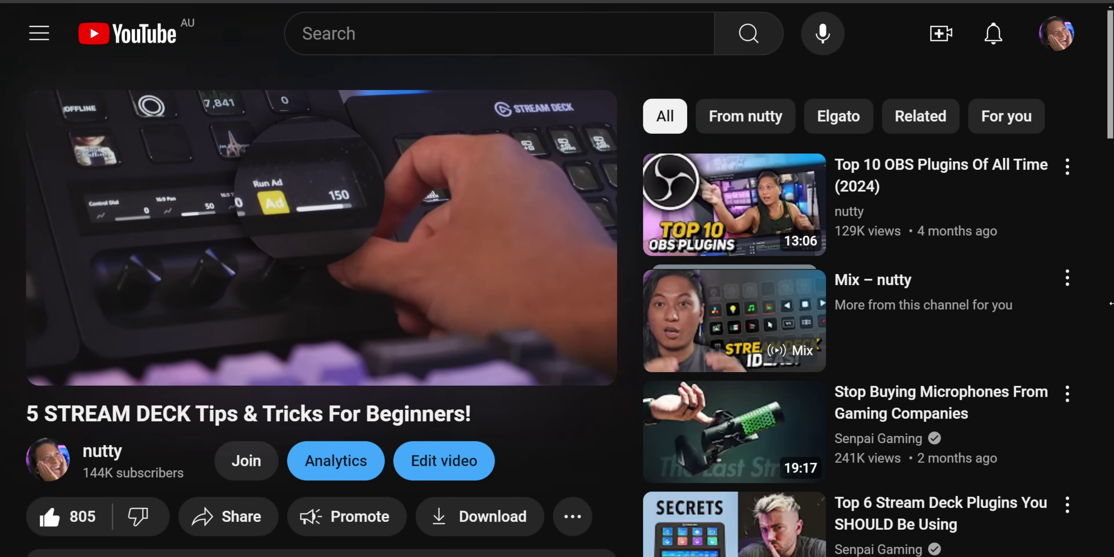
- Scroll the YouTube watch page down to the description's chapter timestamp list
{"action": "scroll", "coordinate": [795, 363], "scroll_direction": "down", "scroll_amount": 10}
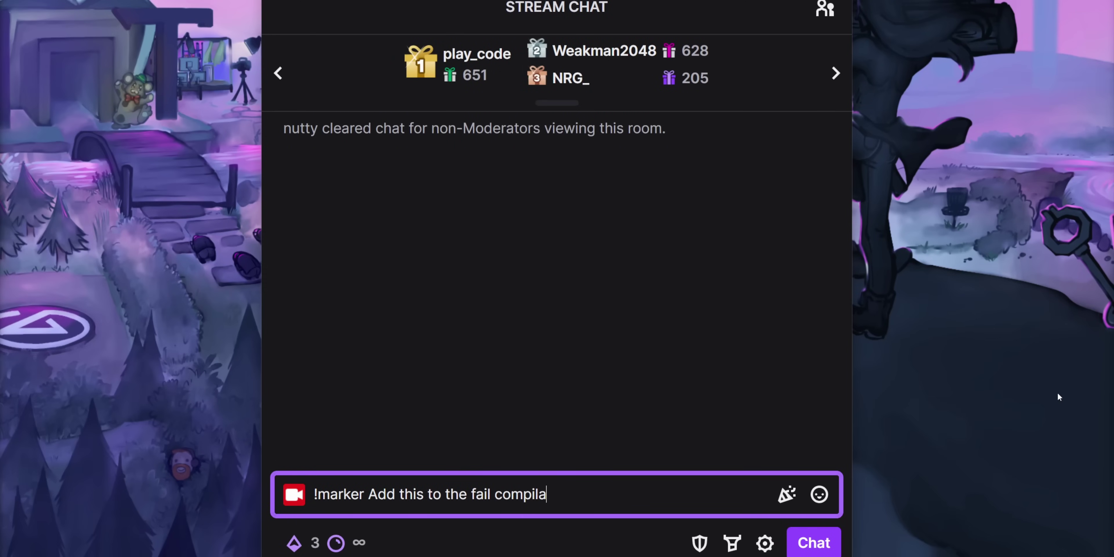
- Send a !marker command in Twitch chat noting to add this to the fail compilation
{"action": "type", "text": "ao"}
{"action": "key", "text": "Return"}
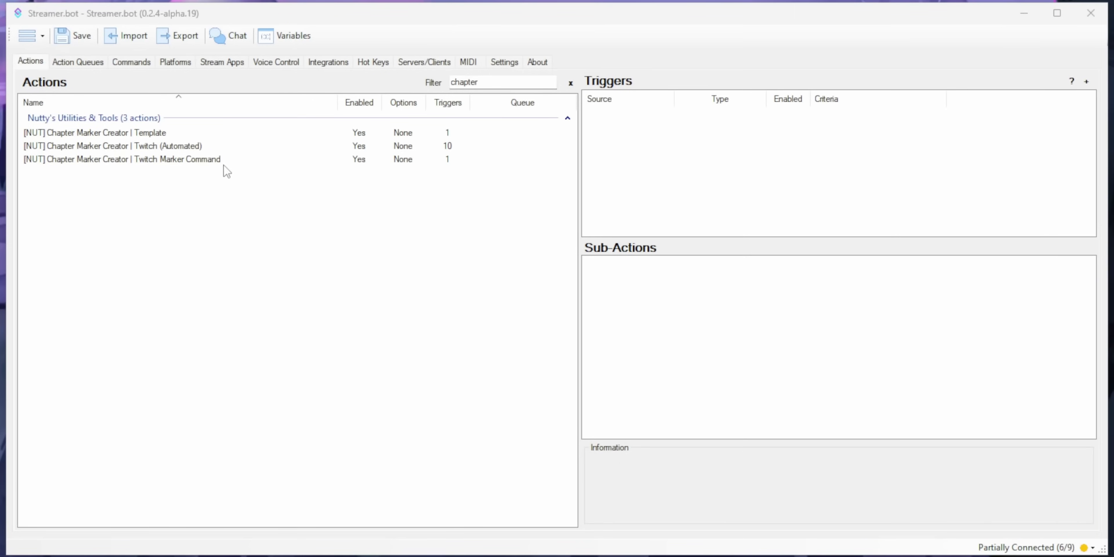
- Untick Enabled on the Follow trigger among the Twitch (Automated) action's ten triggers
{"action": "left_click", "coordinate": [195, 148]}
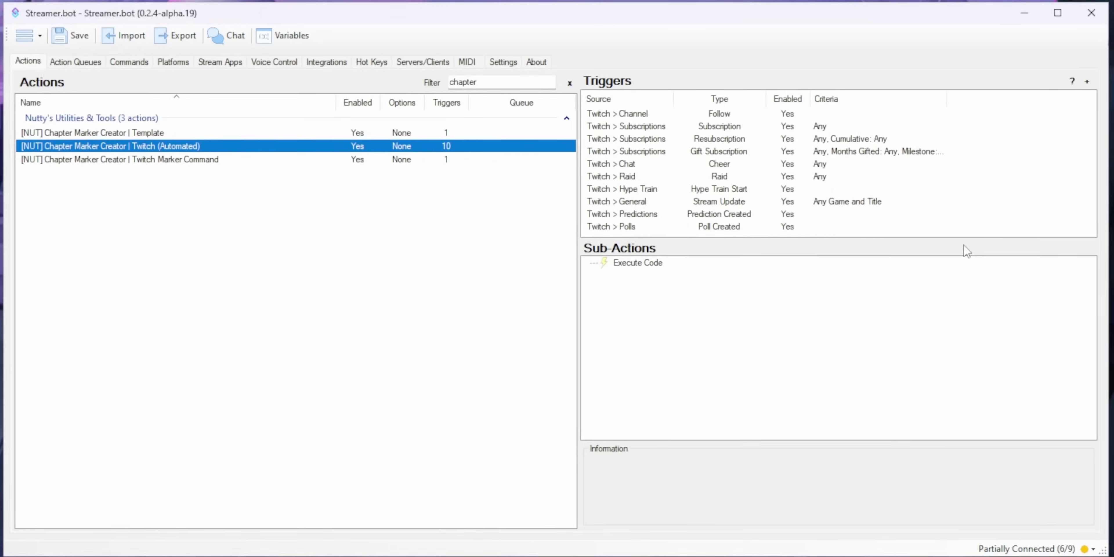
{"action": "left_click_drag", "start_coordinate": [1030, 233], "coordinate": [876, 129]}
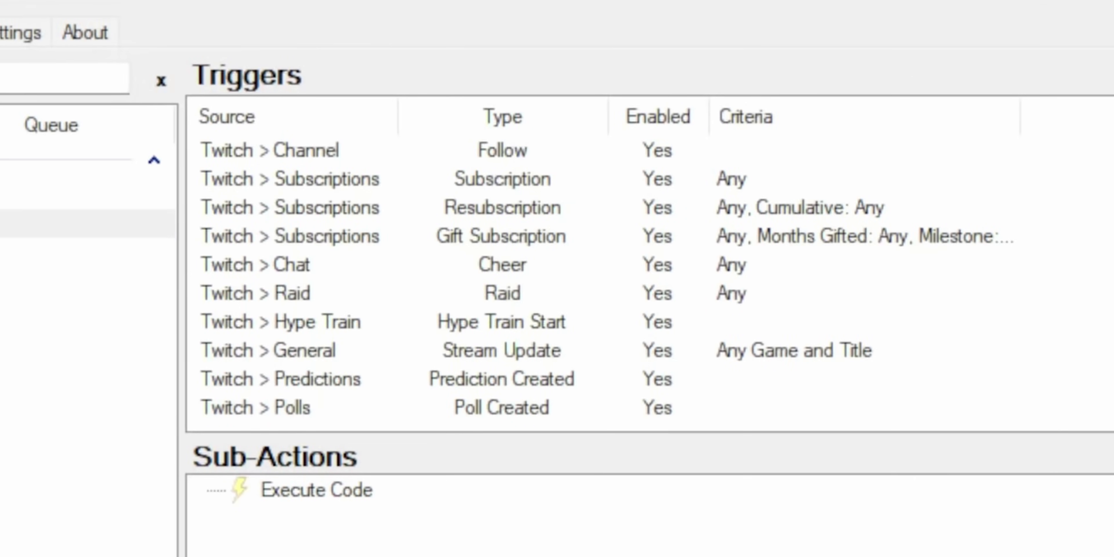
{"action": "left_click", "coordinate": [547, 149]}
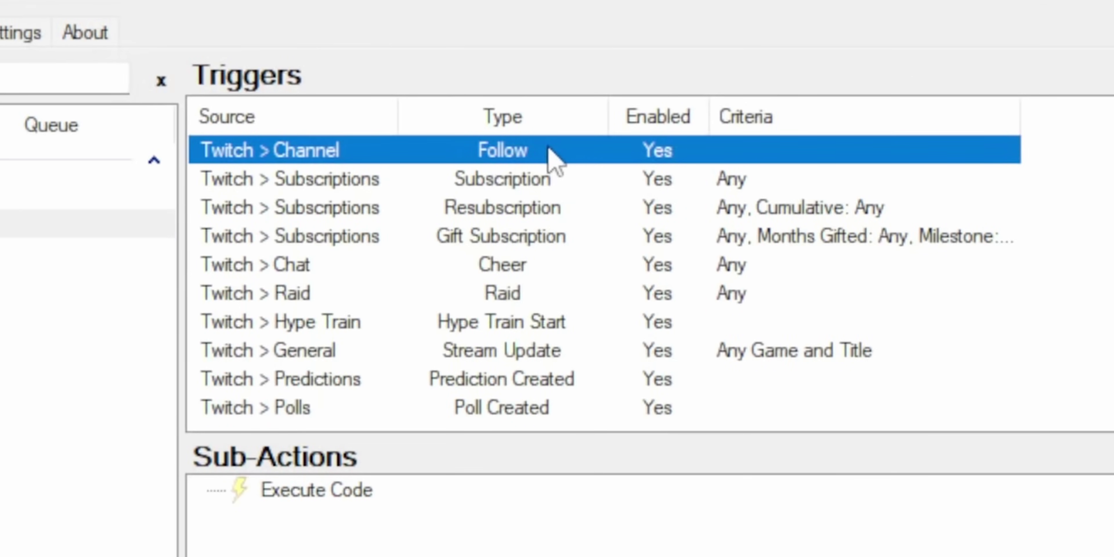
{"action": "right_click", "coordinate": [575, 153]}
{"action": "left_click", "coordinate": [590, 414]}
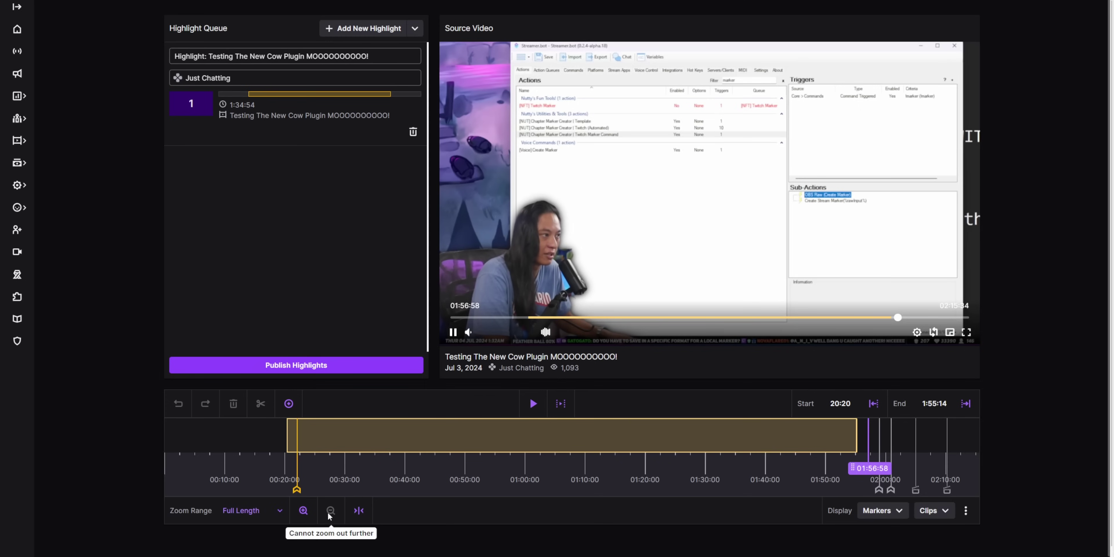
- Zoom the highlighter timeline from Full Length to 30 minutes and inspect the stream markers
{"action": "left_click", "coordinate": [301, 511]}
{"action": "left_click", "coordinate": [301, 511]}
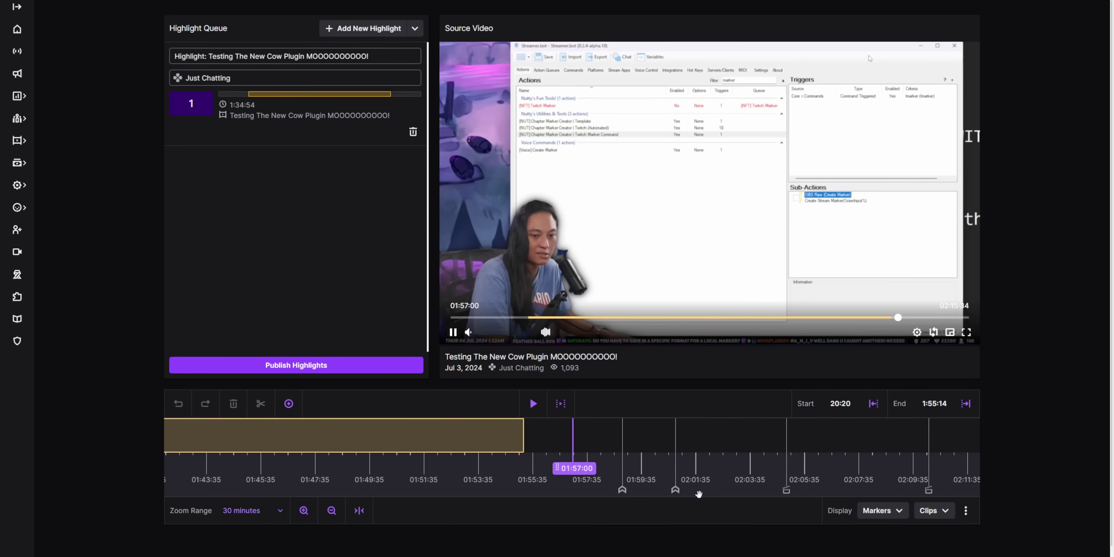
{"action": "mouse_move", "coordinate": [618, 495]}
{"action": "mouse_move", "coordinate": [674, 493]}
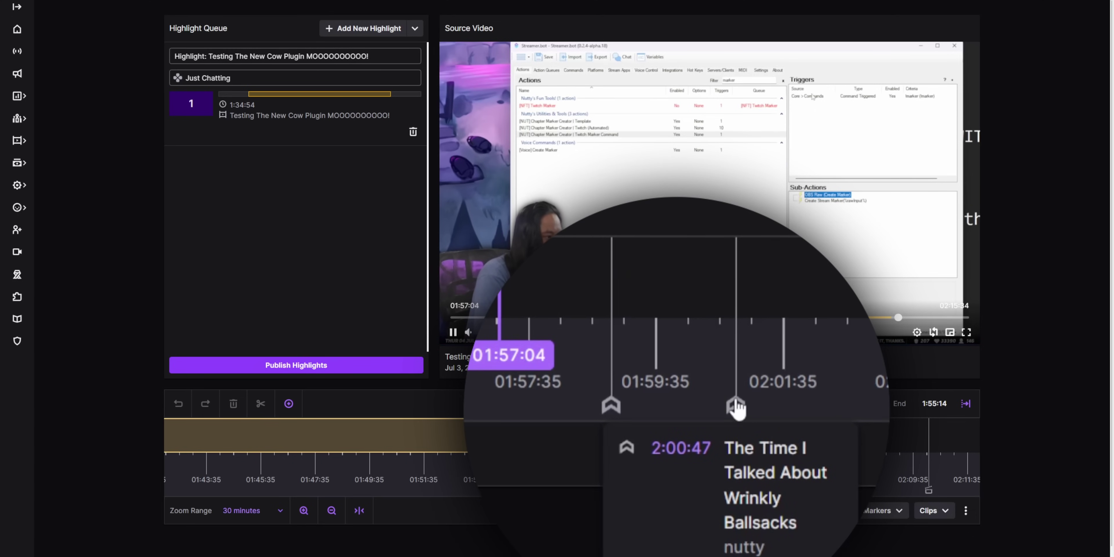
{"action": "mouse_move", "coordinate": [621, 409]}
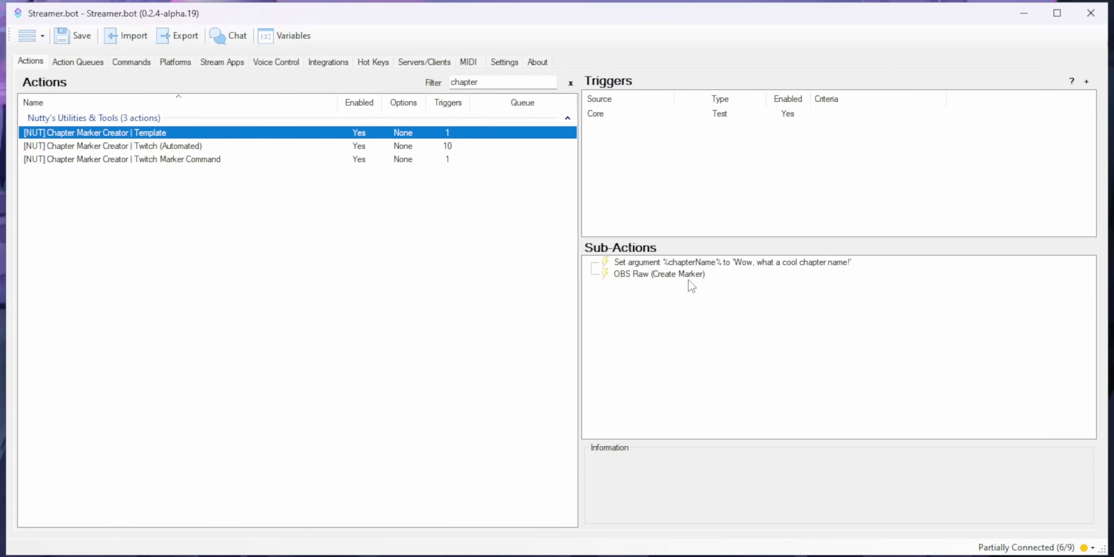
- Review the Template action's chapterName argument value, then set the Fourthwall product price to 0
{"action": "right_click", "coordinate": [698, 262]}
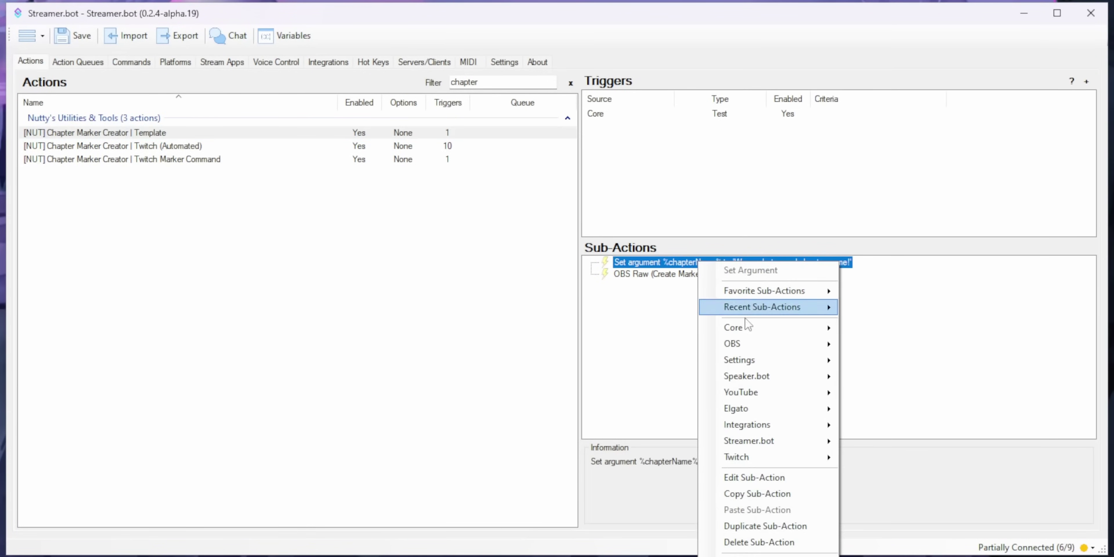
{"action": "left_click", "coordinate": [744, 474]}
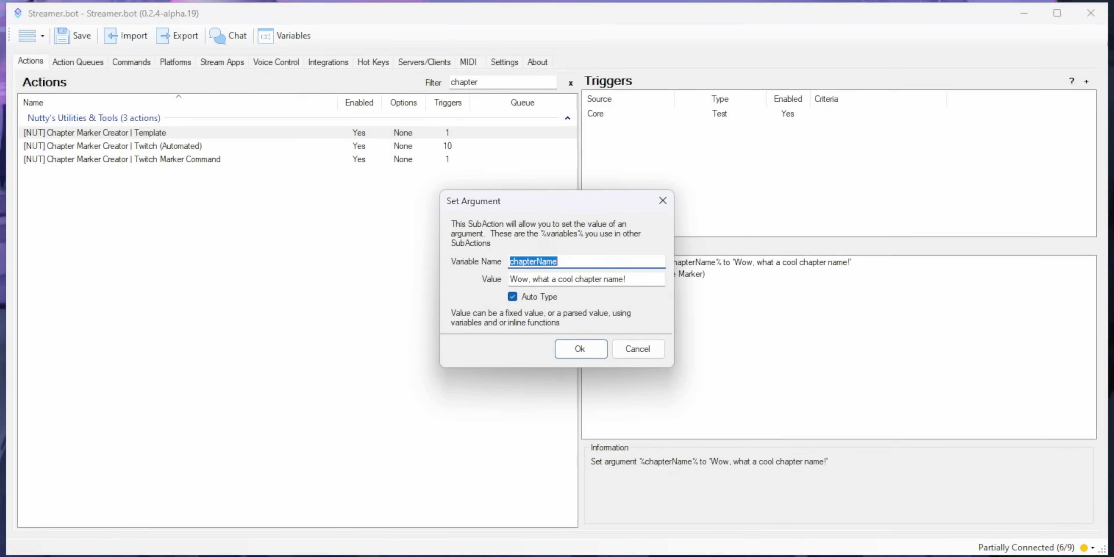
{"action": "key", "text": "Tab"}
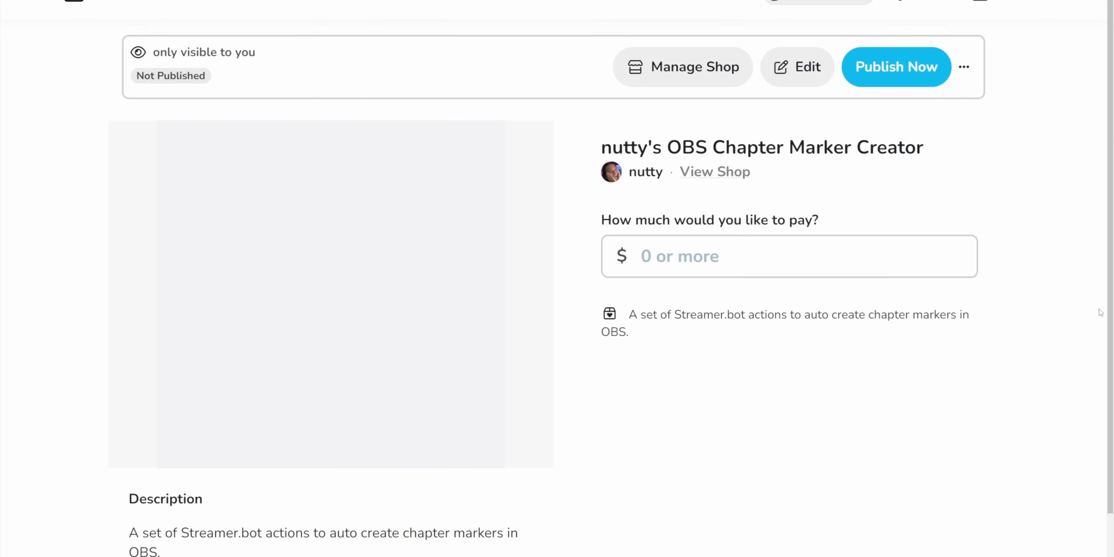
{"action": "left_click", "coordinate": [704, 249]}
{"action": "key", "text": "Tab"}
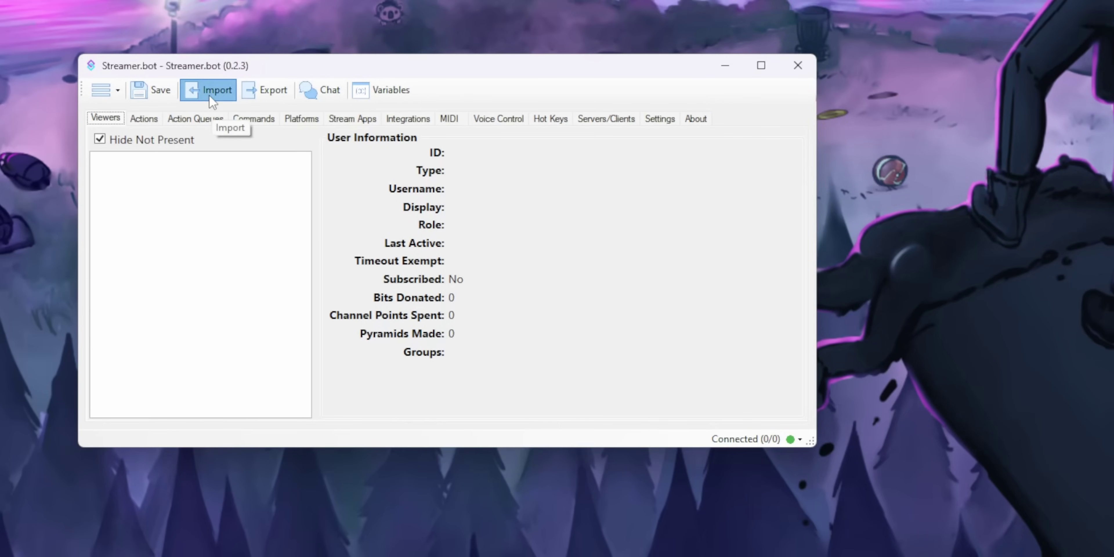
- Import the three chapter marker actions from chapter-marker-tools.nut into Streamer.bot
{"action": "left_click", "coordinate": [212, 91]}
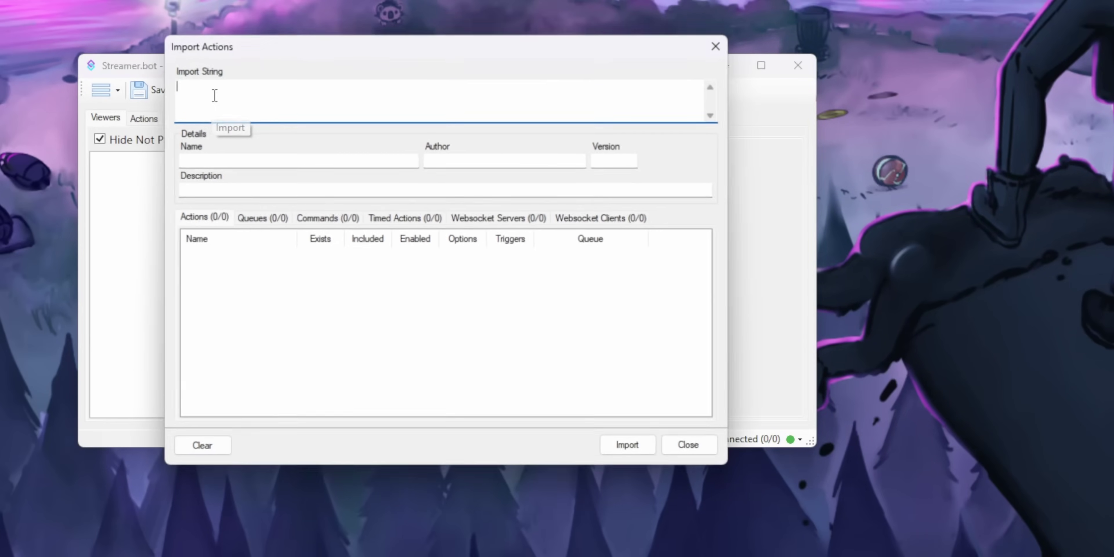
{"action": "left_click_drag", "start_coordinate": [1113, 74], "coordinate": [915, 75]}
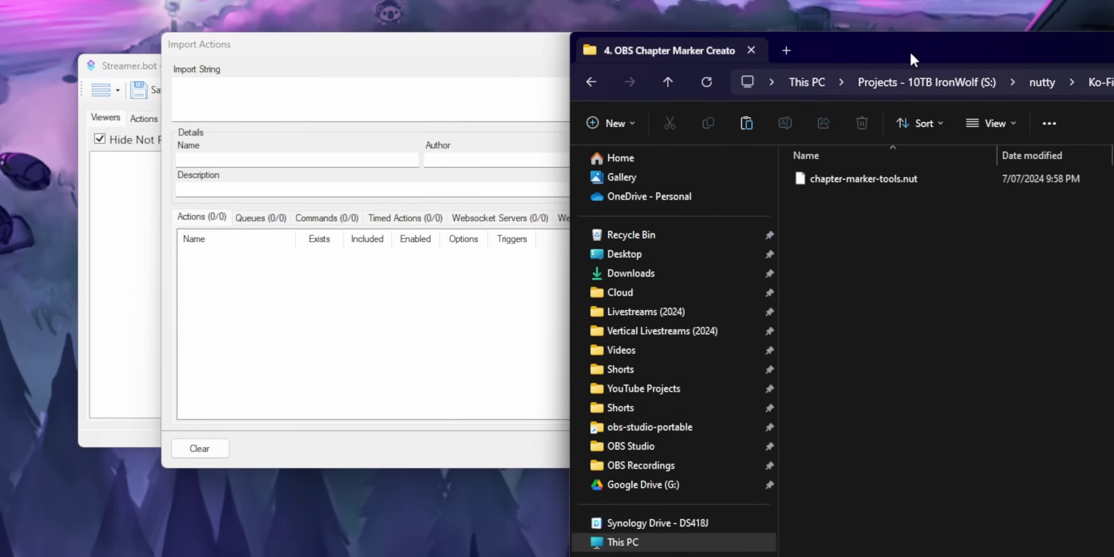
{"action": "mouse_move", "coordinate": [862, 179]}
{"action": "left_mouse_down"}
{"action": "mouse_move", "coordinate": [311, 134]}
{"action": "mouse_move", "coordinate": [324, 106]}
{"action": "left_mouse_up"}
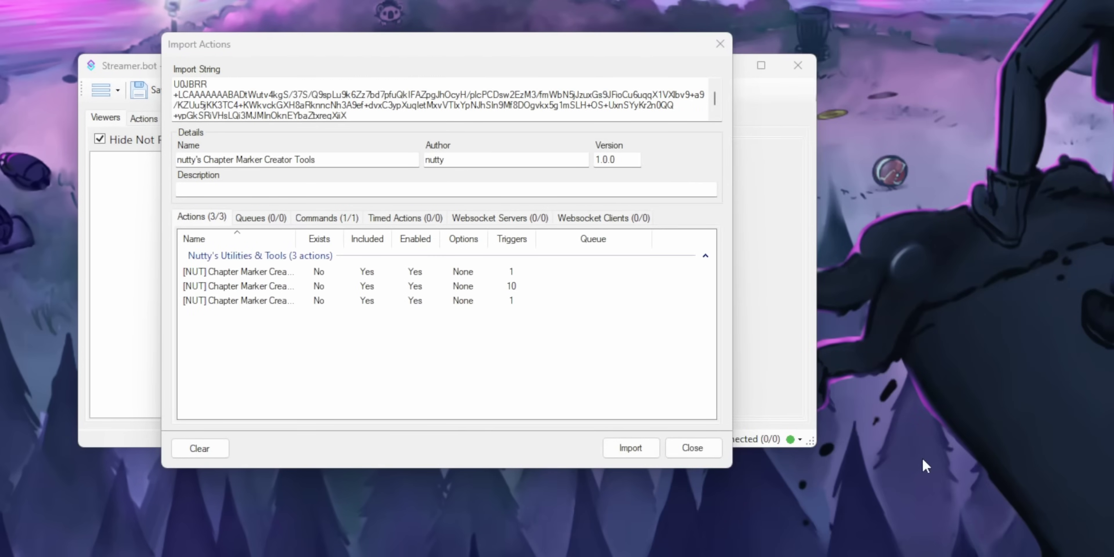
{"action": "left_click", "coordinate": [631, 447]}
- Enable the imported !marker chat command in the Commands list
{"action": "left_click", "coordinate": [254, 118]}
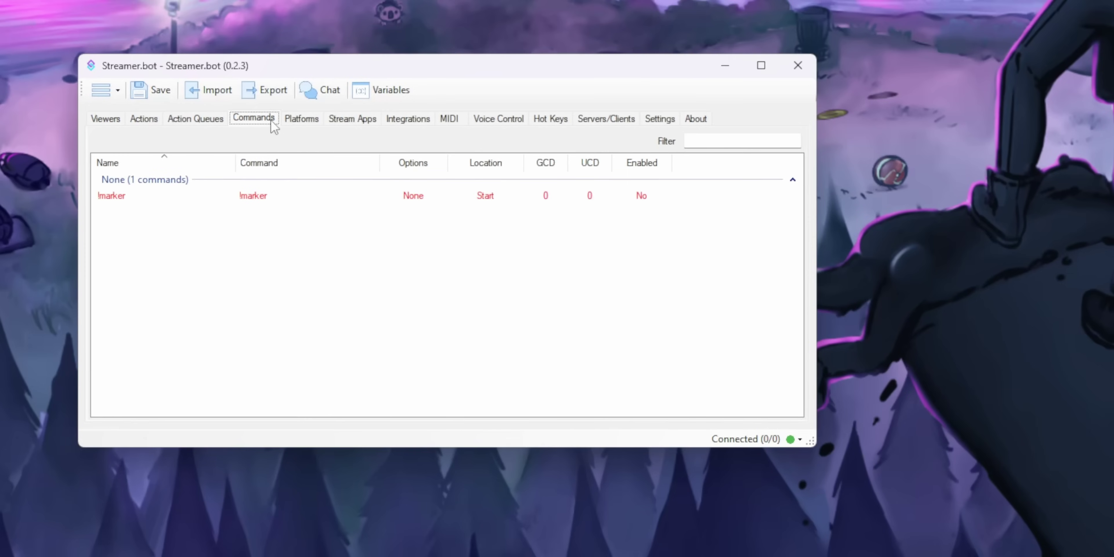
{"action": "right_click", "coordinate": [266, 195]}
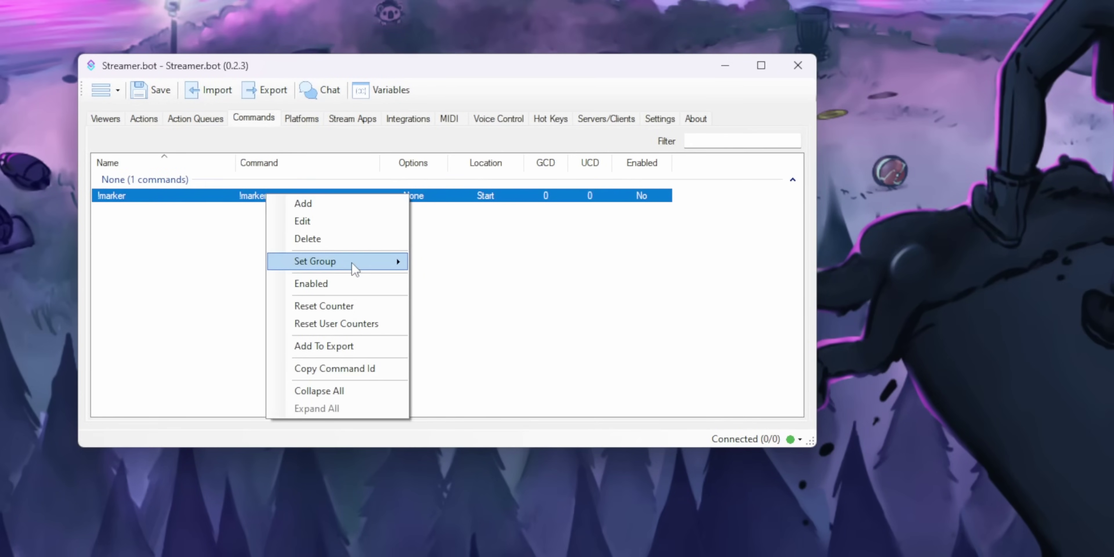
{"action": "left_click", "coordinate": [374, 284]}
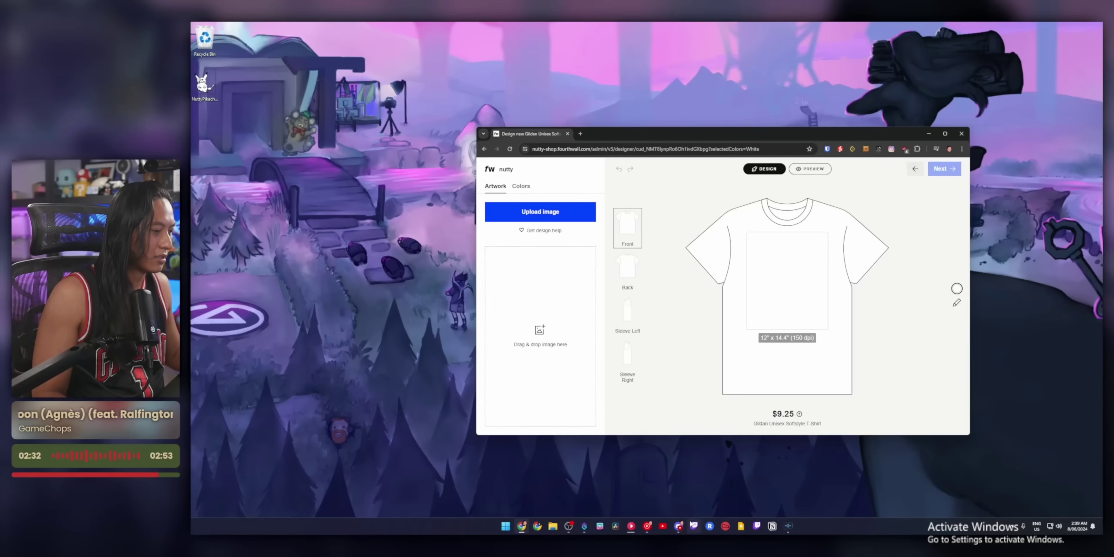
- Switch to Discord and bring up the image options for the Pikachu drawing
{"action": "left_click", "coordinate": [679, 527]}
{"action": "right_click", "coordinate": [540, 268]}
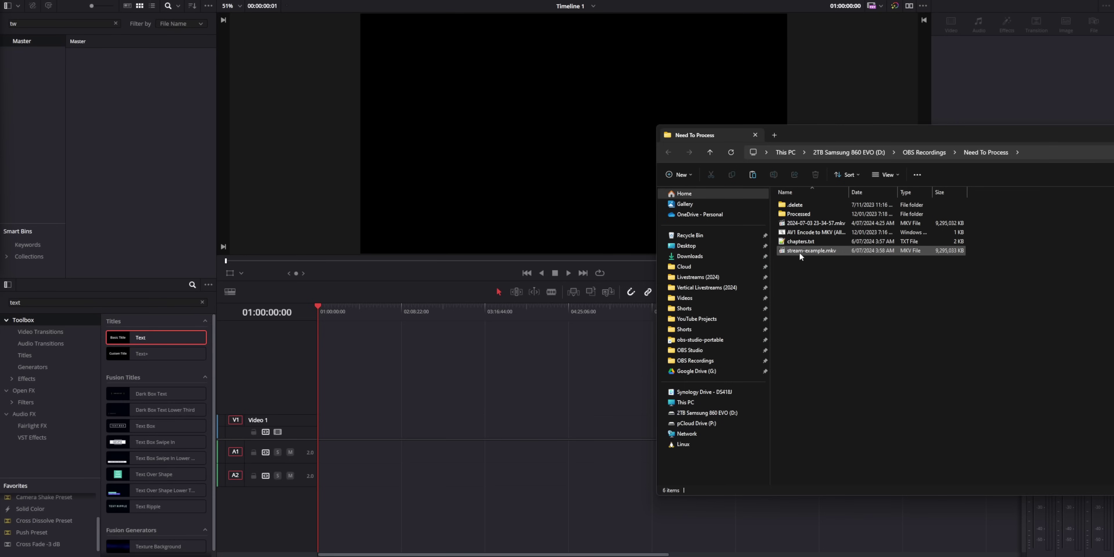
- Place the stream-example.mkv recording from File Explorer onto the DaVinci Resolve timeline
{"action": "left_click_drag", "start_coordinate": [811, 251], "coordinate": [323, 432]}
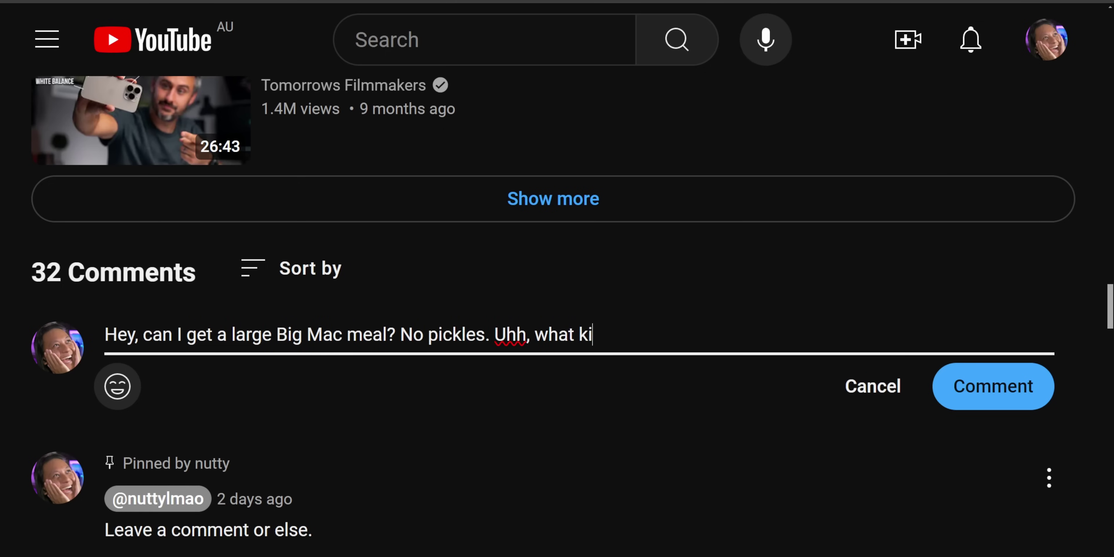
- Continue the YouTube comment draft with the drink request 'Umm, just aa Co'
{"action": "type", "text": "Umm, just a coke please. Actua"}
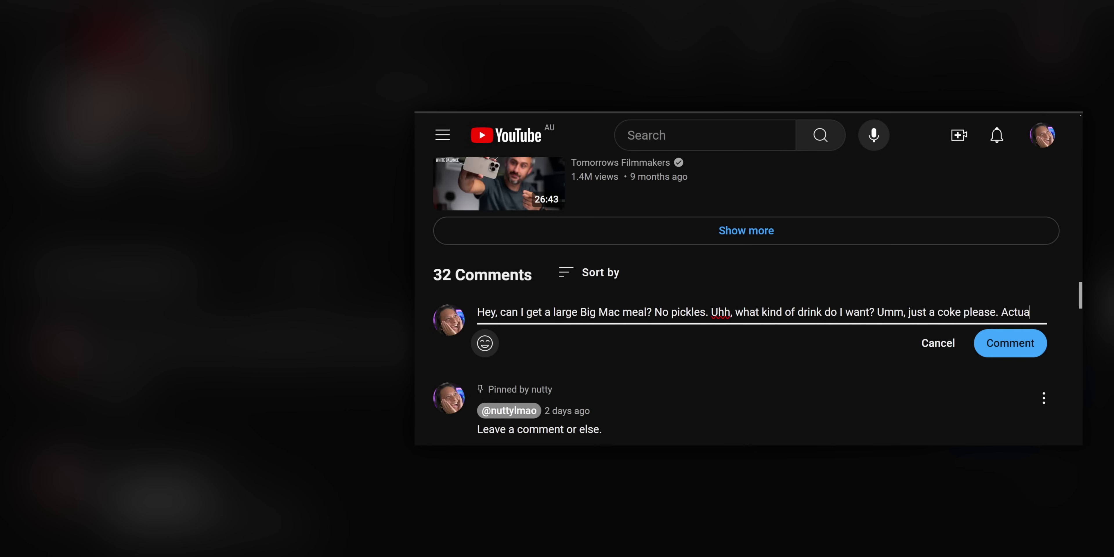
{"action": "type", "text": " Coke Zero,"}
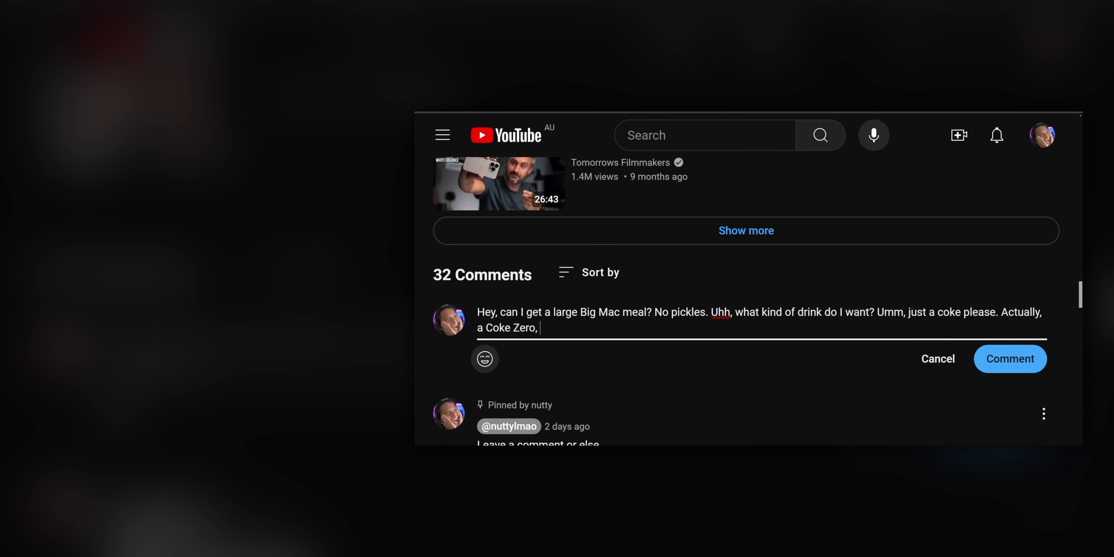